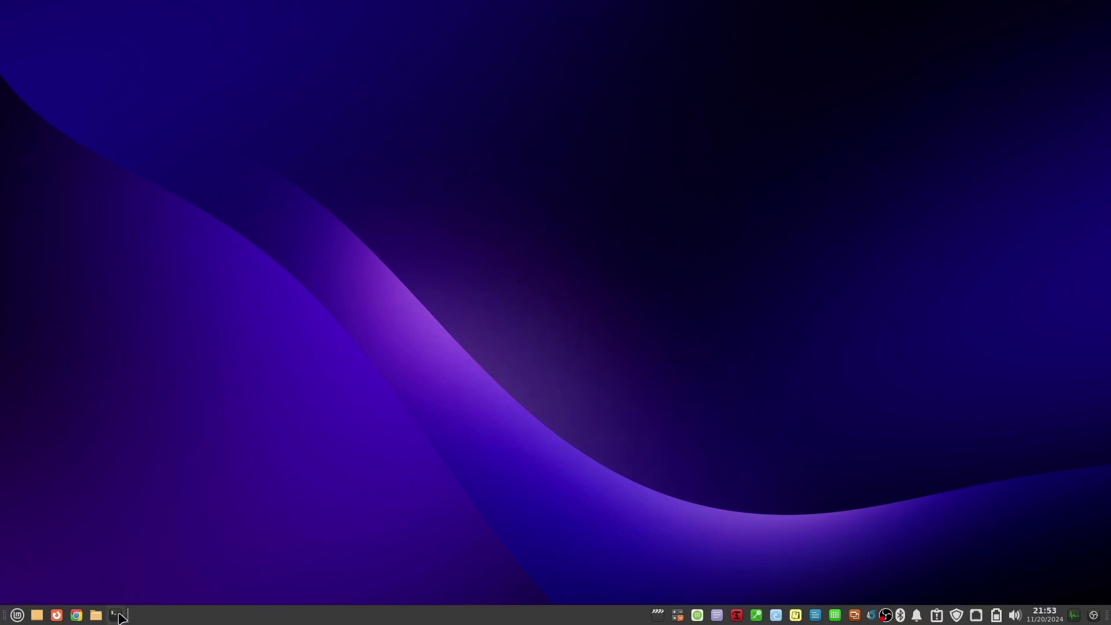
Step: Open a new terminal window, centre it on screen and enlarge it
click(118, 616)
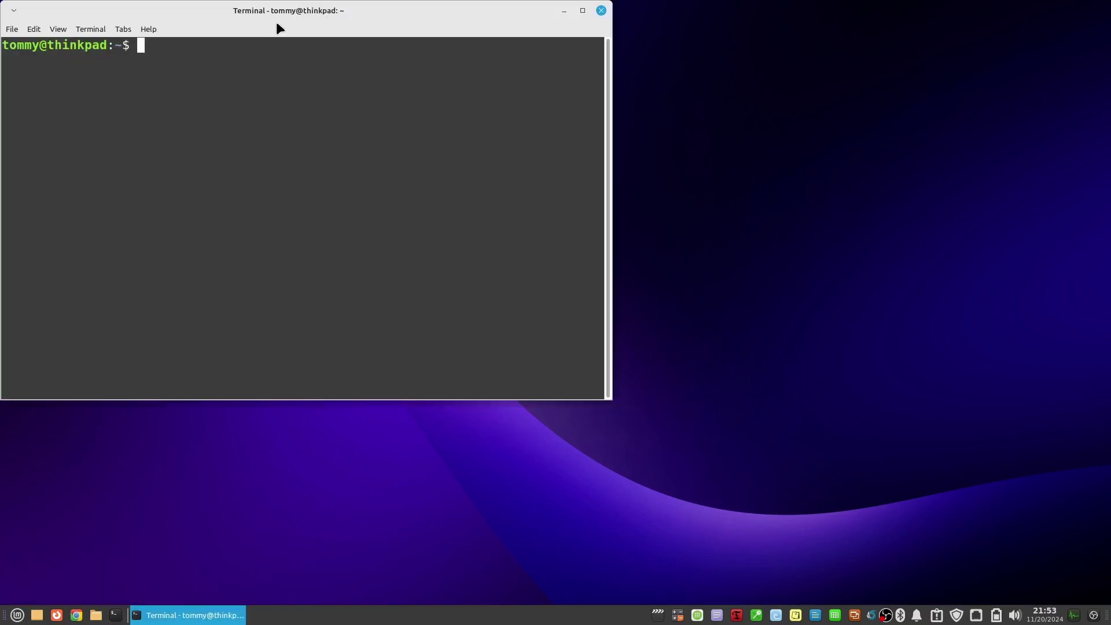
drag(278, 25, 449, 52)
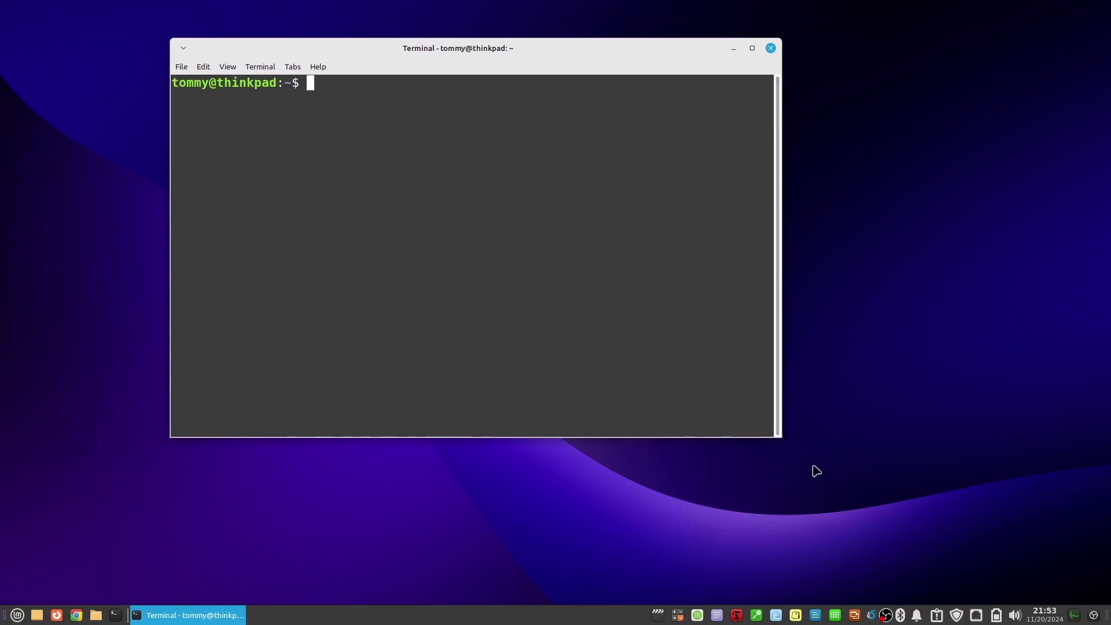
drag(781, 437, 910, 542)
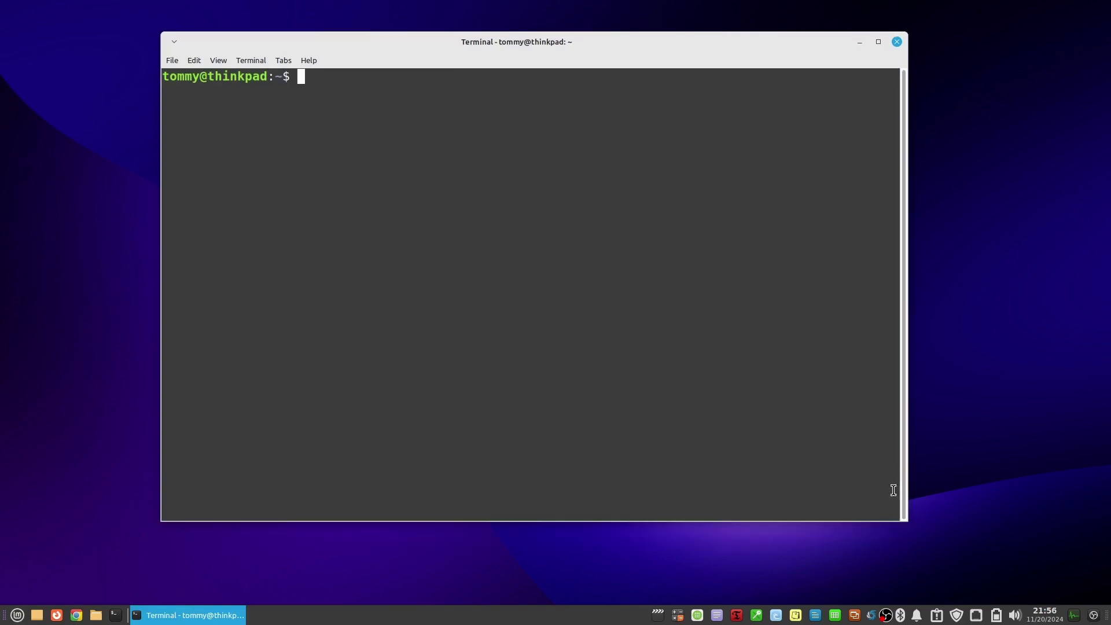
Step: Run cat /etc/os-release and highlight the Linux Mint 21.3 version name
text(cat /et)
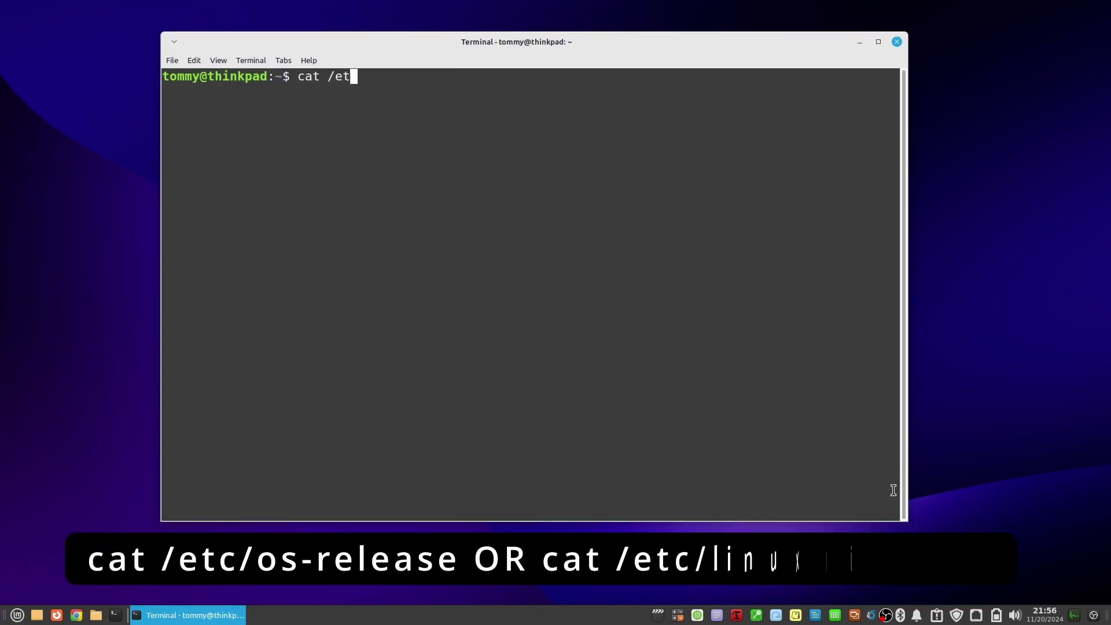
text(c/os-re)
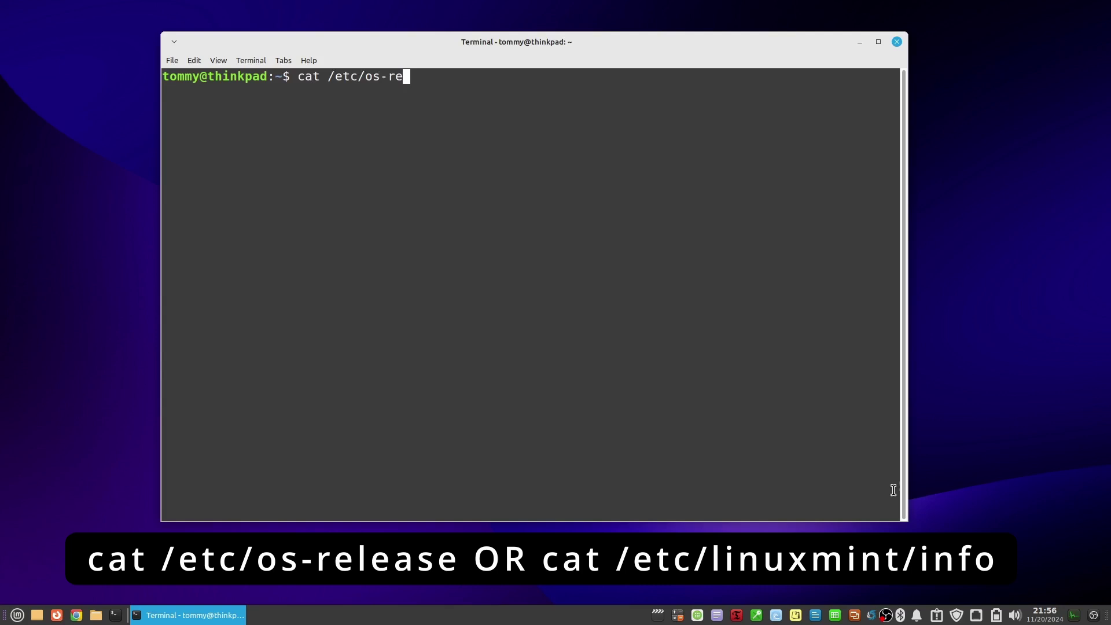
text(lease)
key(Return)
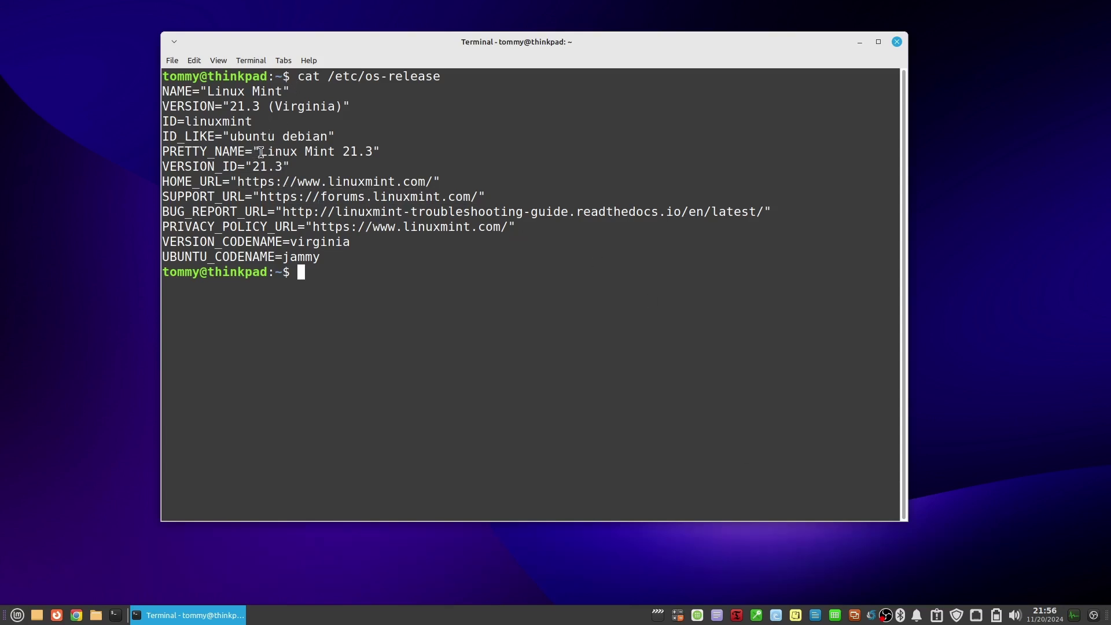
drag(260, 151, 372, 154)
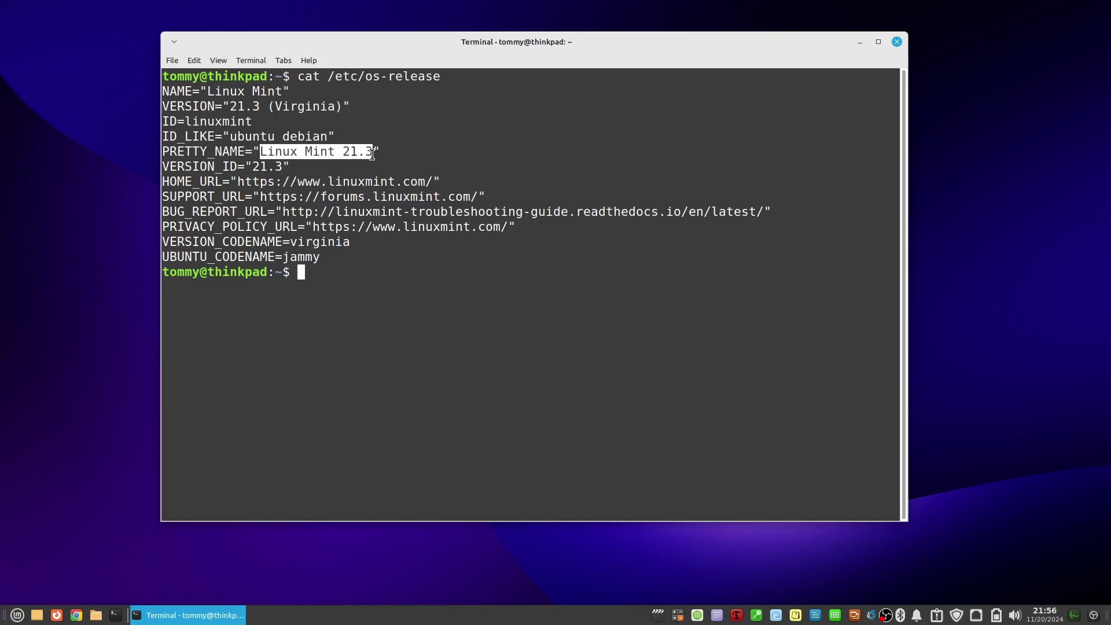
Step: Launch the Welcome Screen from the applications menu to confirm Linux Mint 21.3 Xfce 64-bit
click(18, 615)
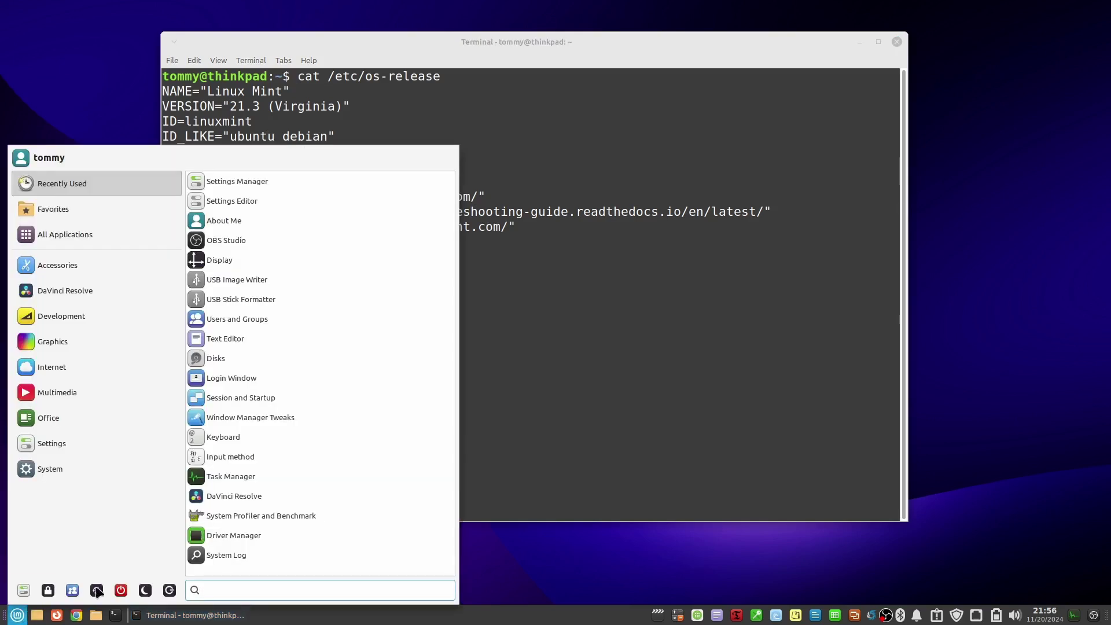
scroll(287, 463, down, 5)
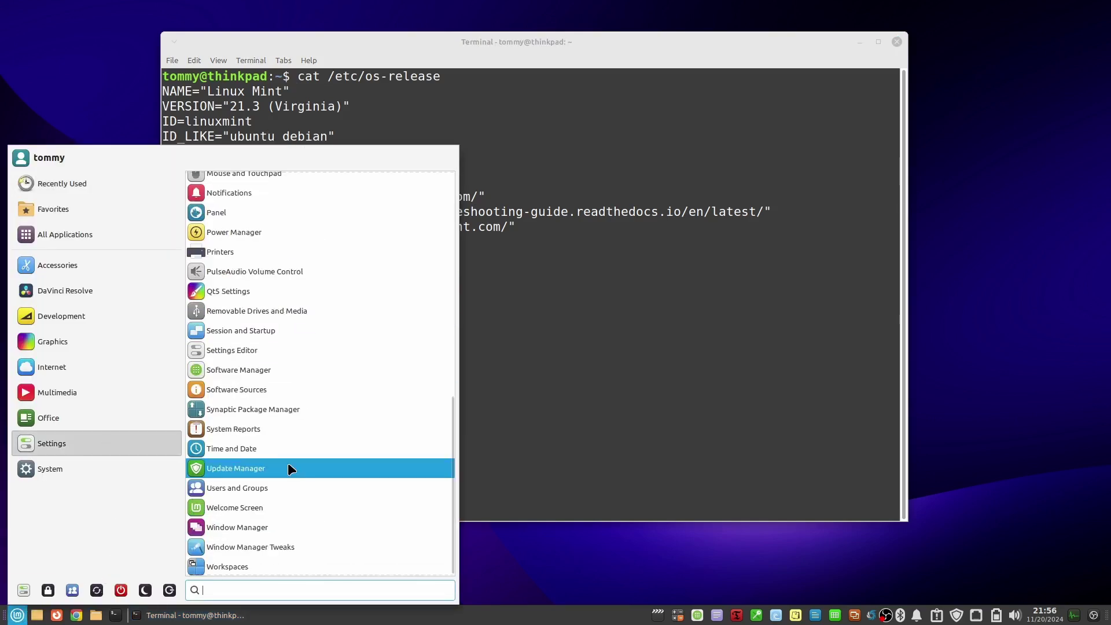
click(291, 506)
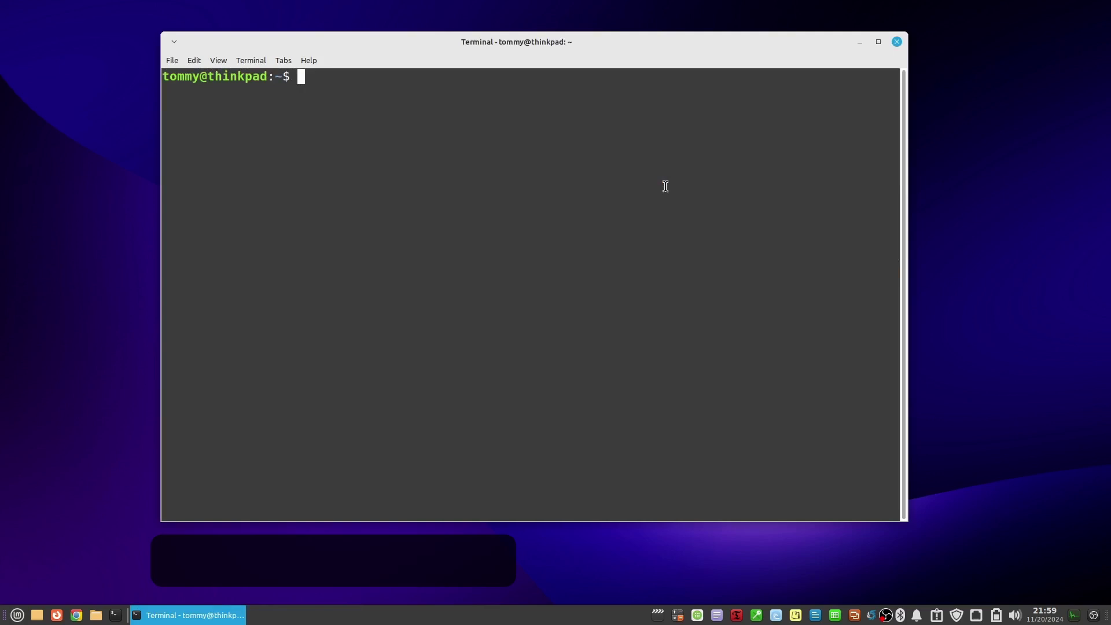
Step: Refresh the package lists with sudo apt update and upgrade installed packages with sudo apt upgrade
text(sudo apt update)
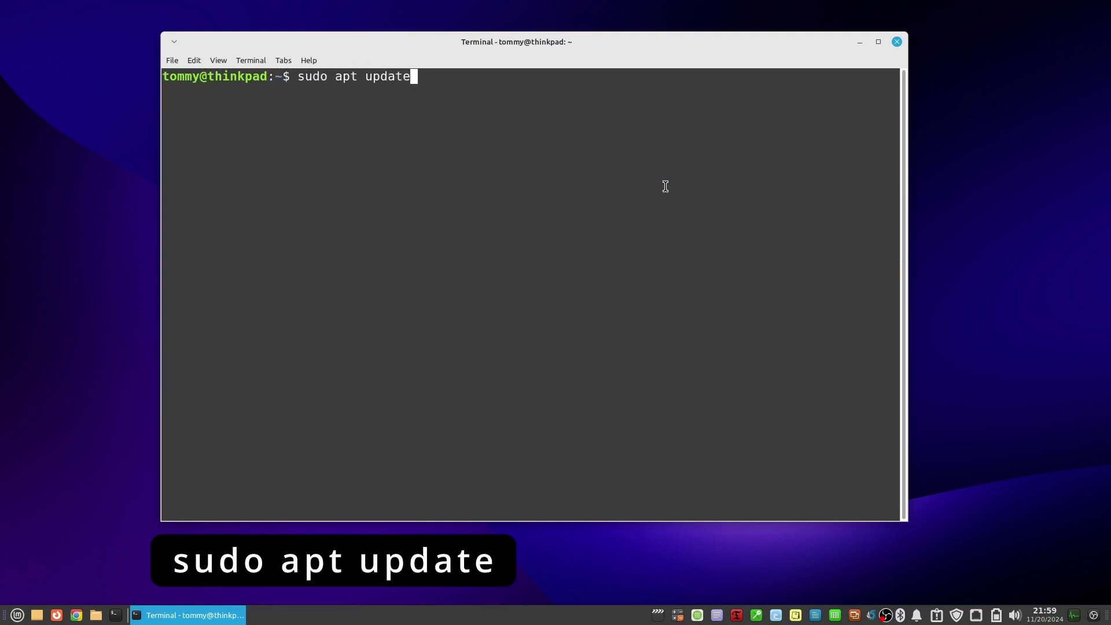
key(Return)
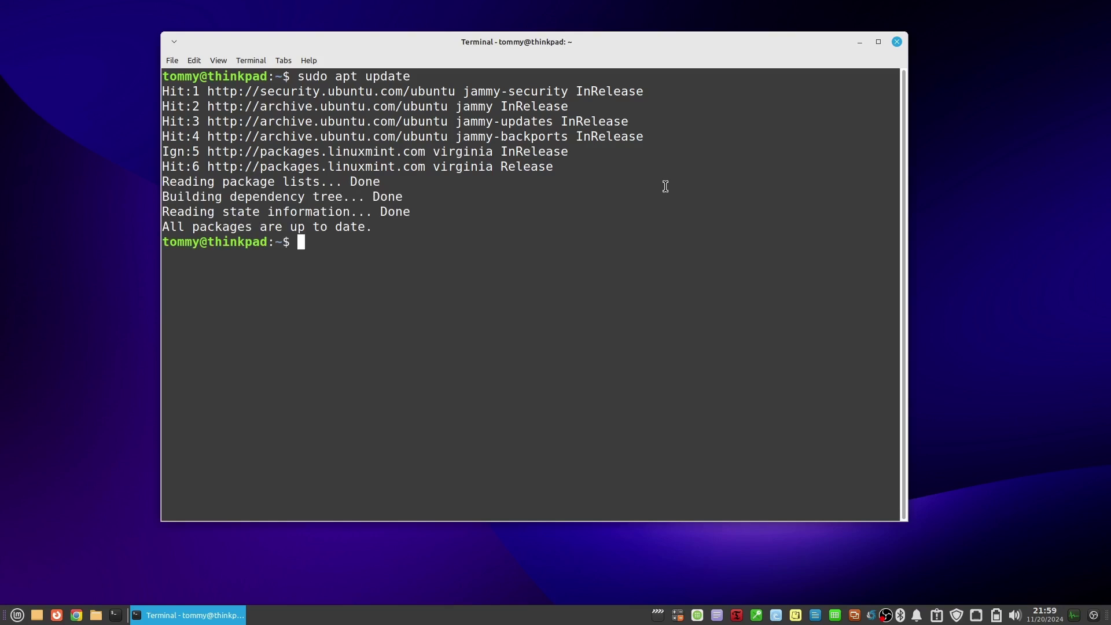
text(su)
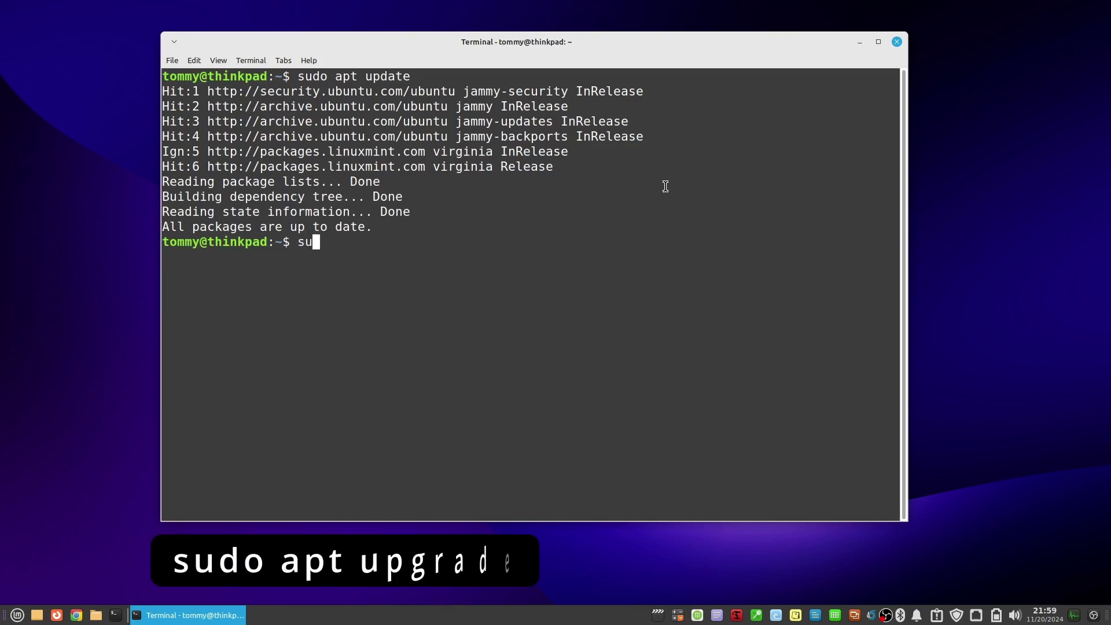
text(do apt u)
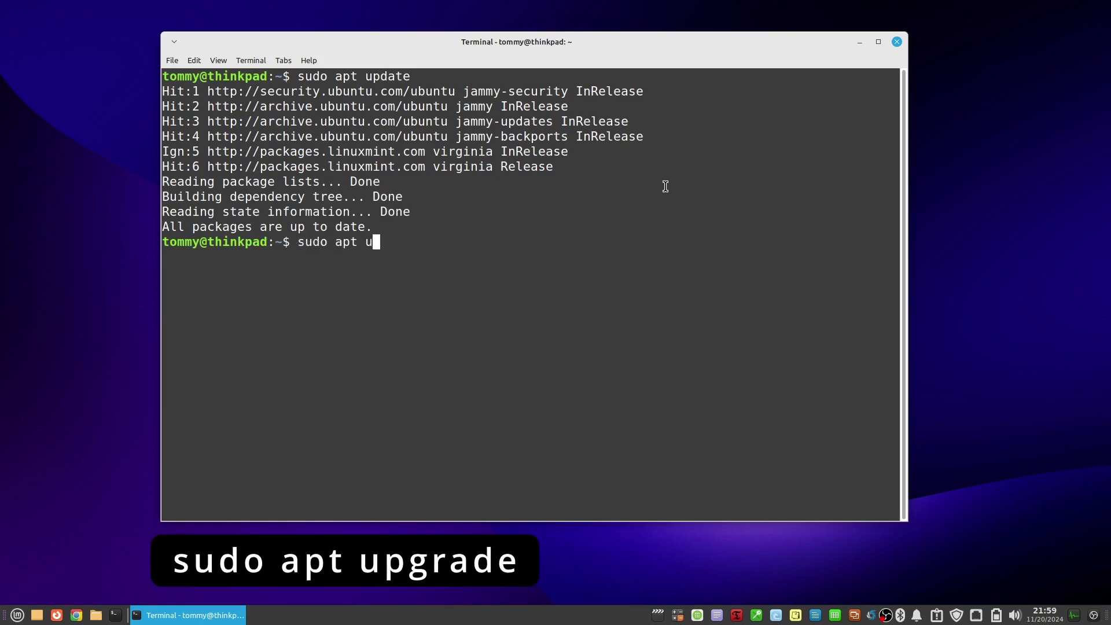
text(pgrade)
key(Return)
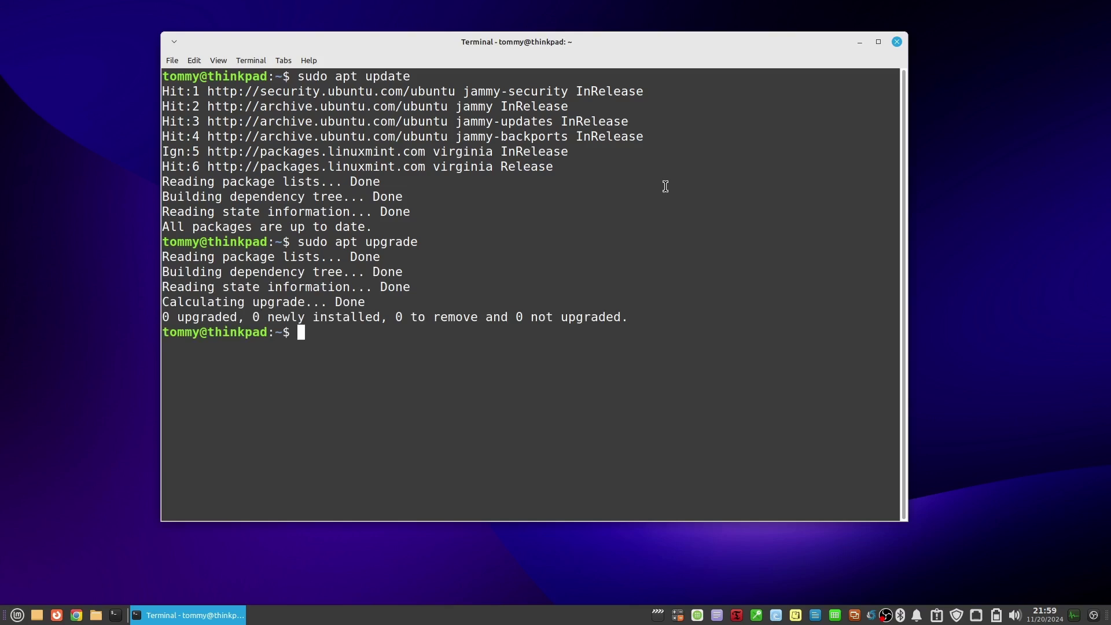
Step: Install the mintupgrade package with sudo apt install mintupgrade, answering y to confirm
text(sud)
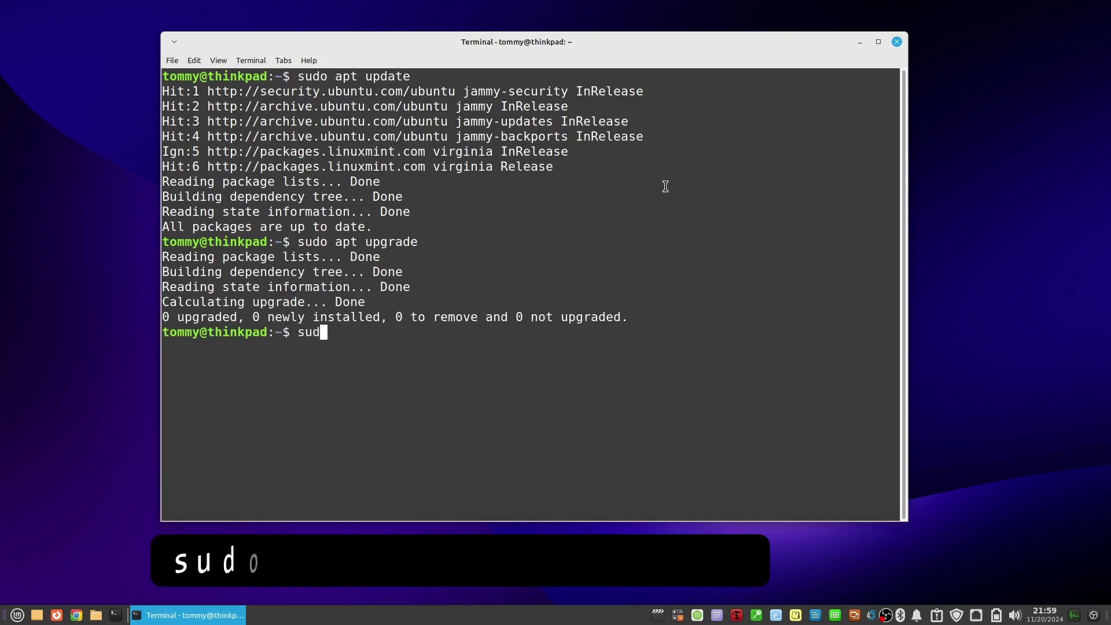
text(o apt install mintupgrade)
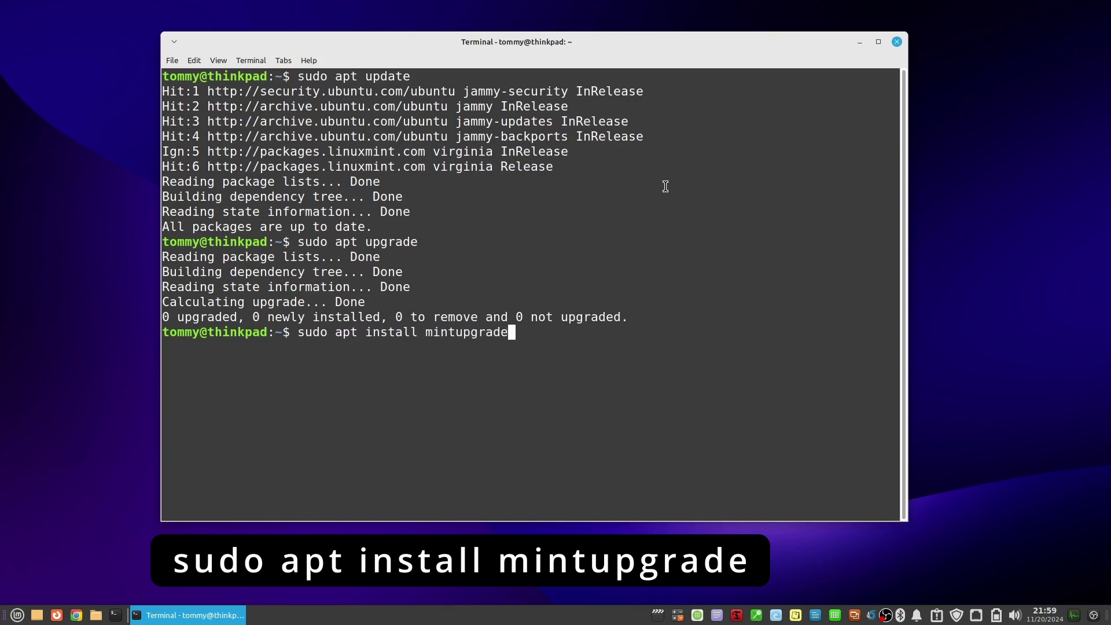
key(Return)
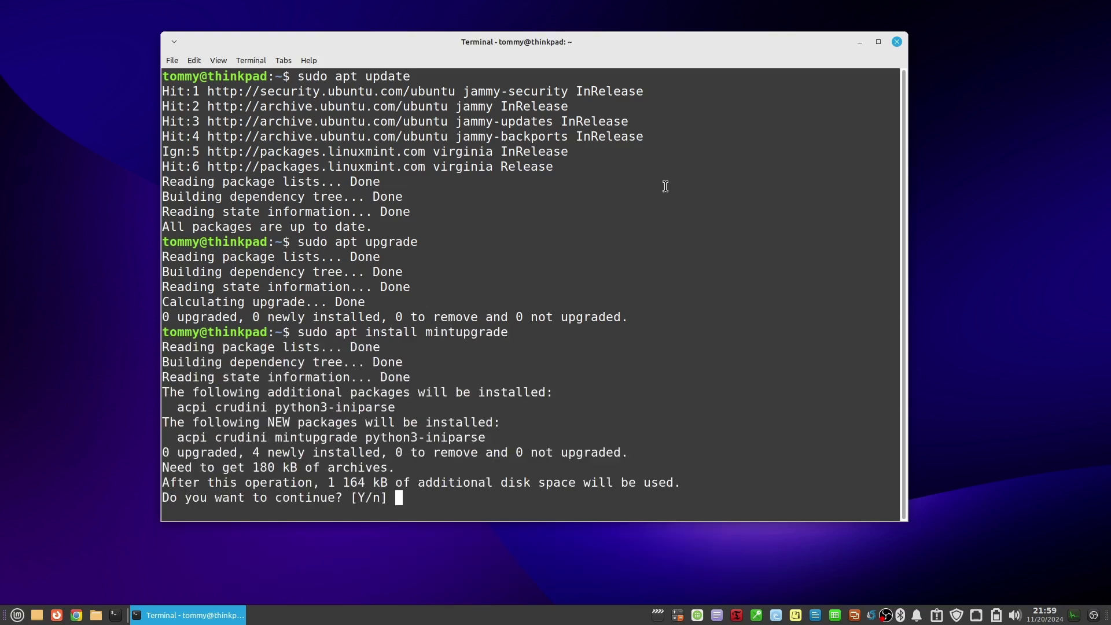
text(y)
key(Return)
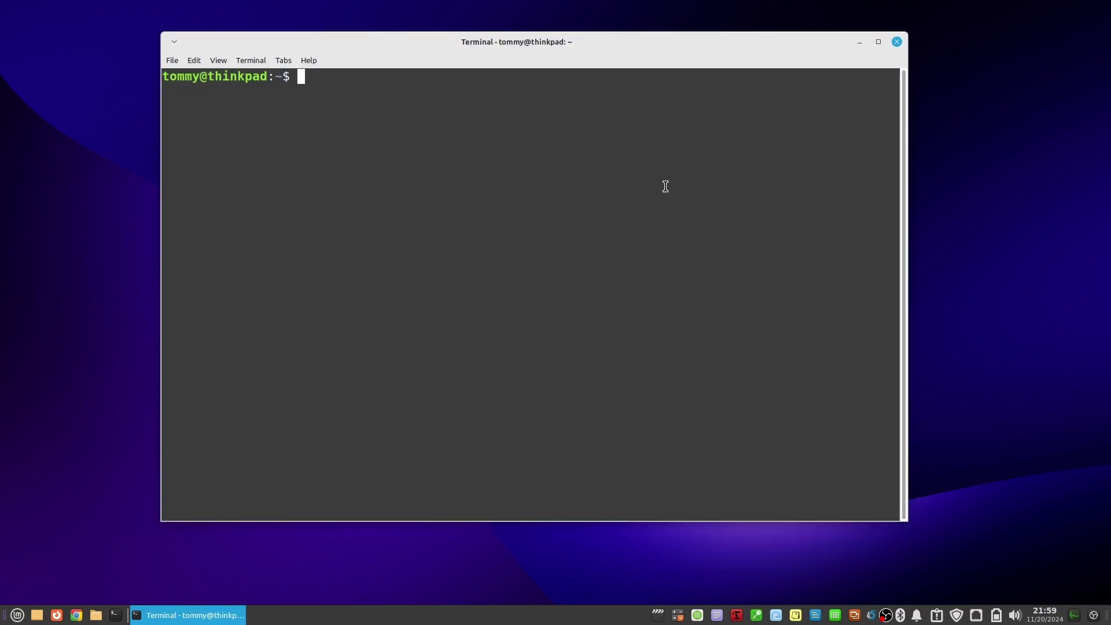
Step: Launch sudo mintupgrade, start the Linux Mint 22 upgrade and acknowledge the Phase 1 notice
text(sudo mintupgrade)
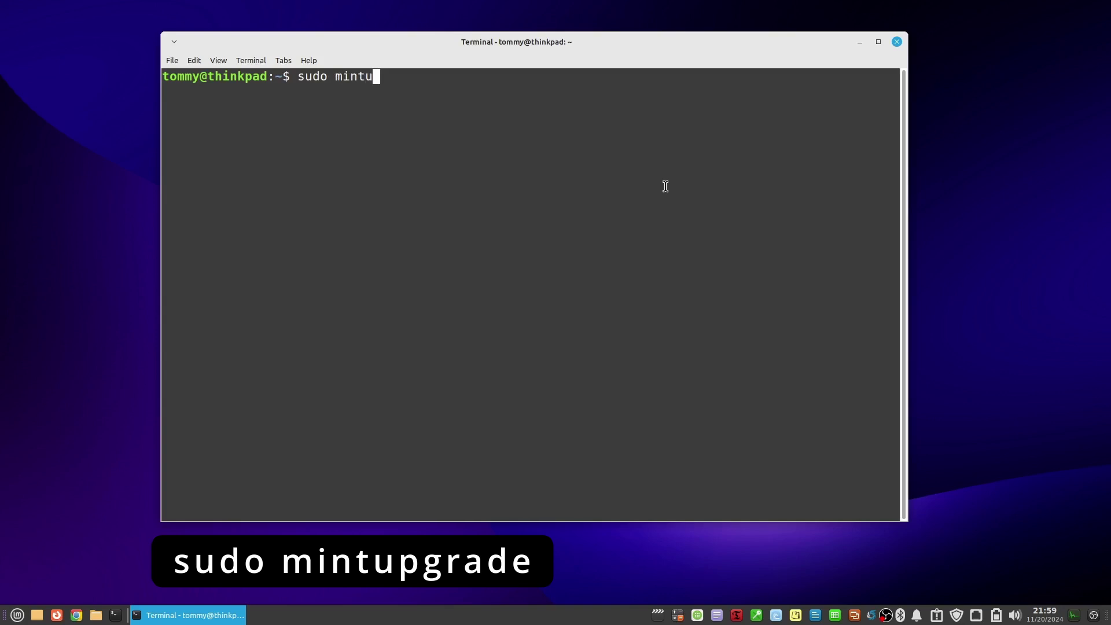
key(Return)
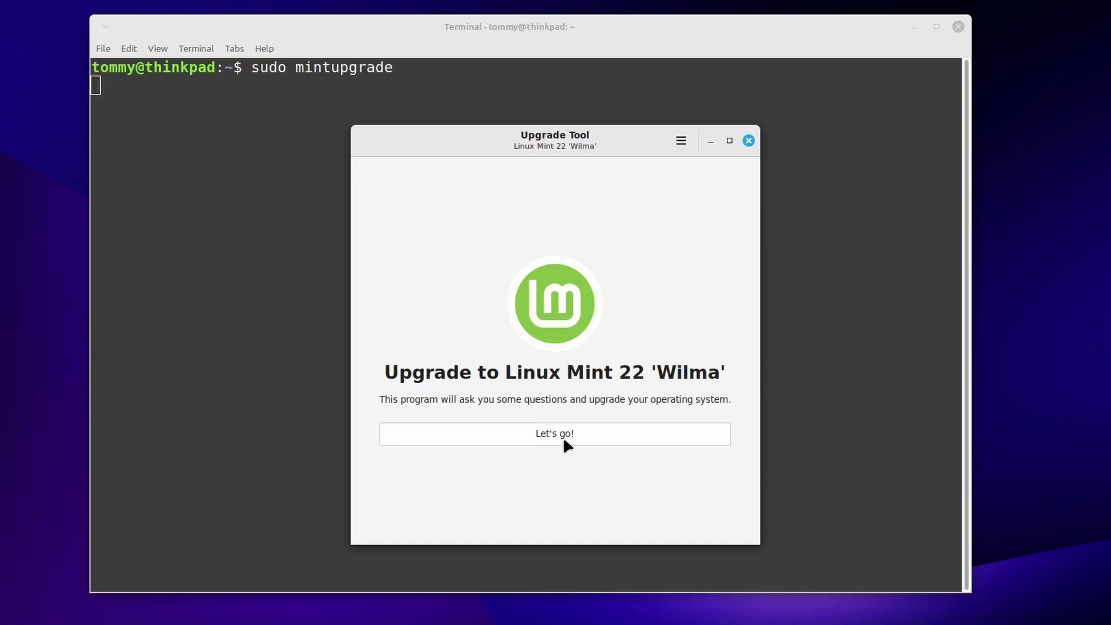
click(564, 436)
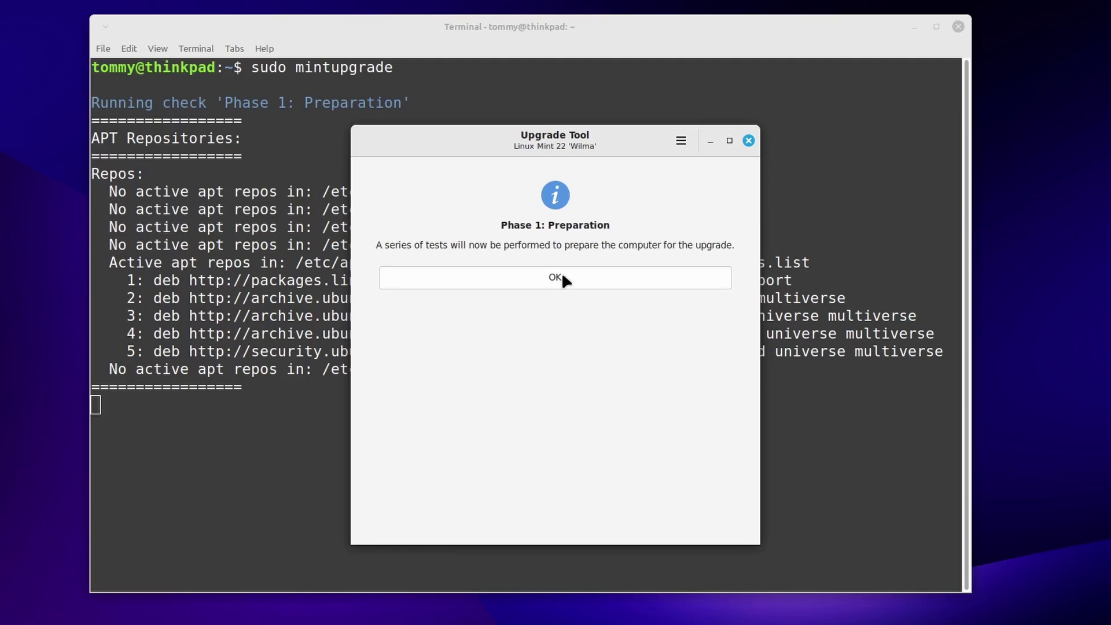
click(561, 272)
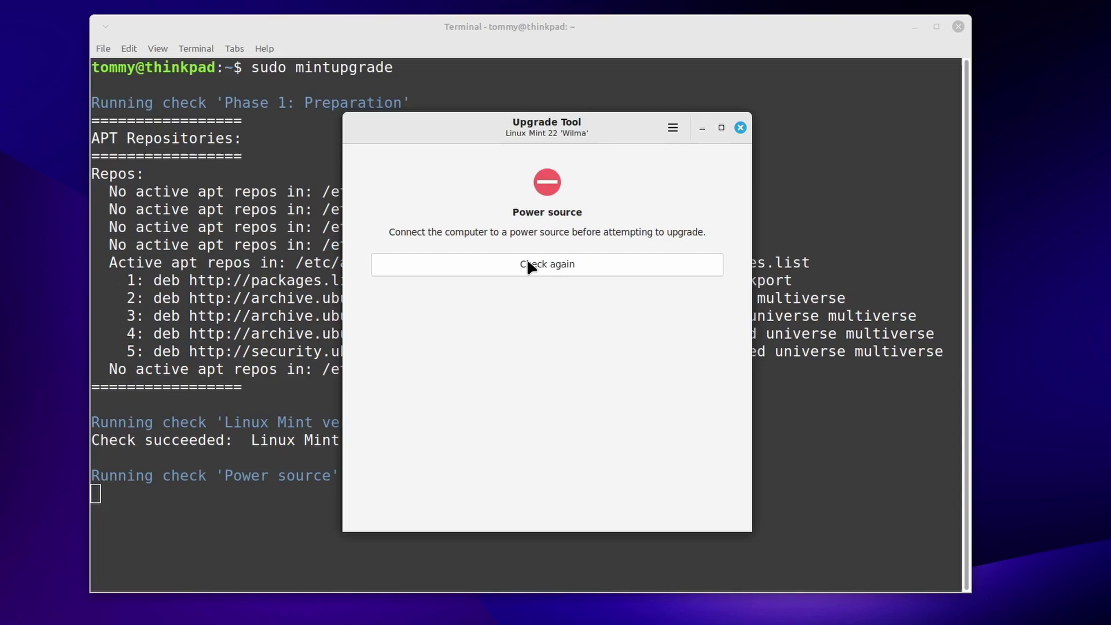
mouse_move(997, 617)
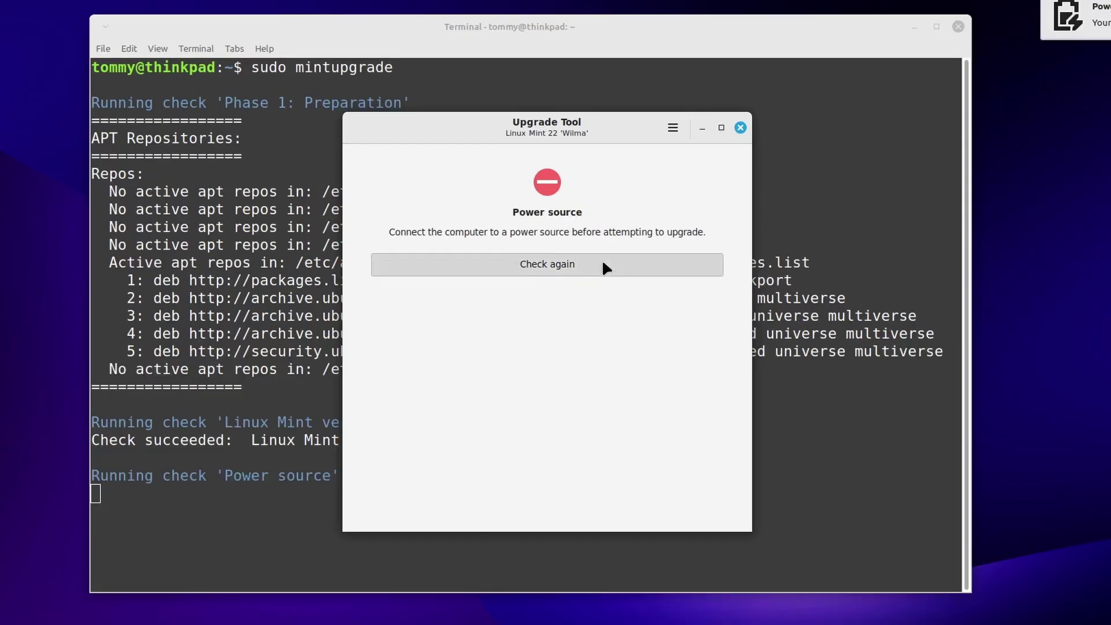
Step: Re-run the power check, select the amdgpu-install and google-chrome-stable orphans, and dismiss the warning
click(595, 241)
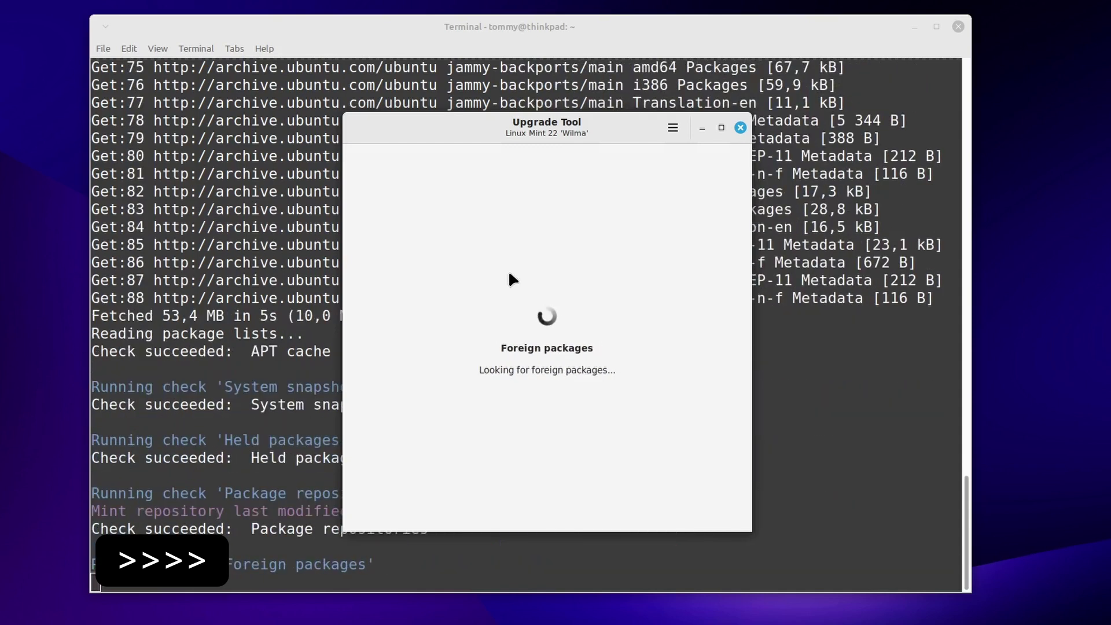
click(465, 261)
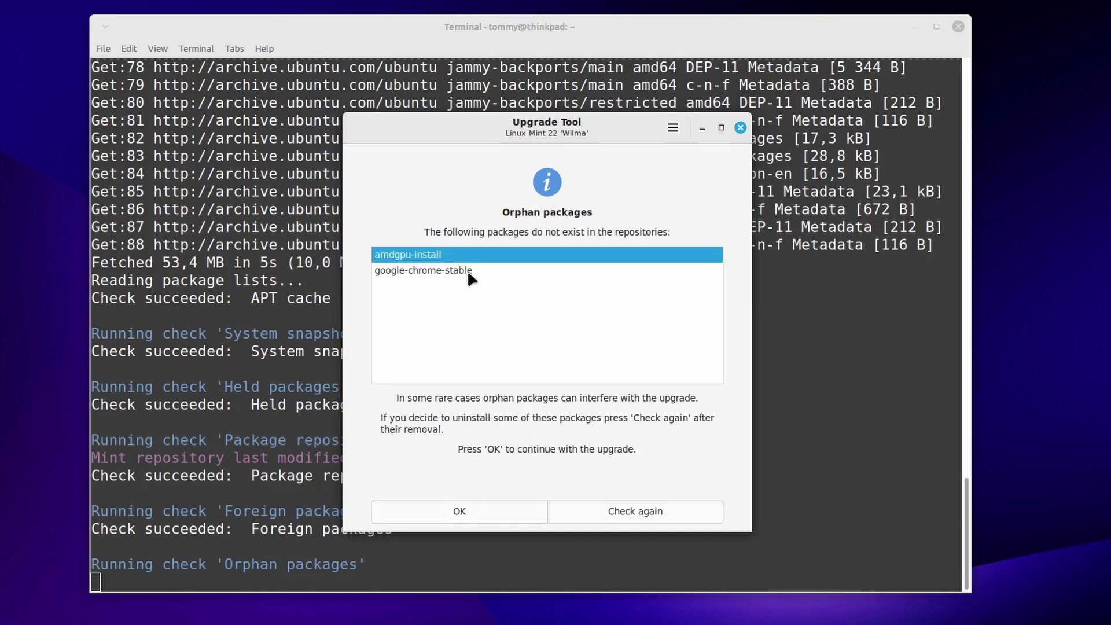
click(467, 272)
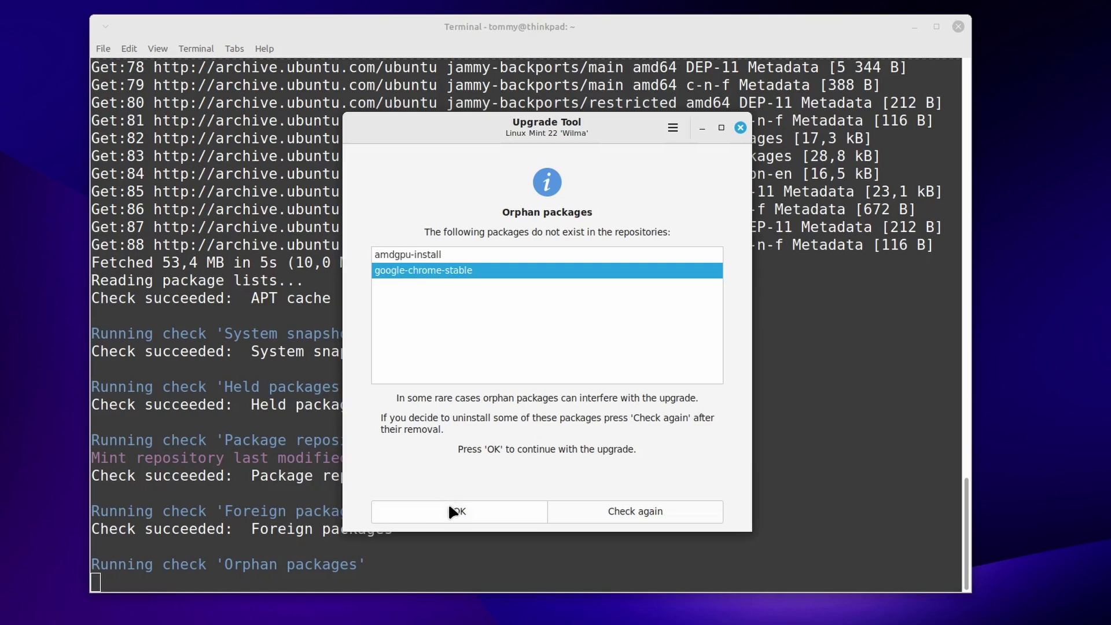
click(502, 514)
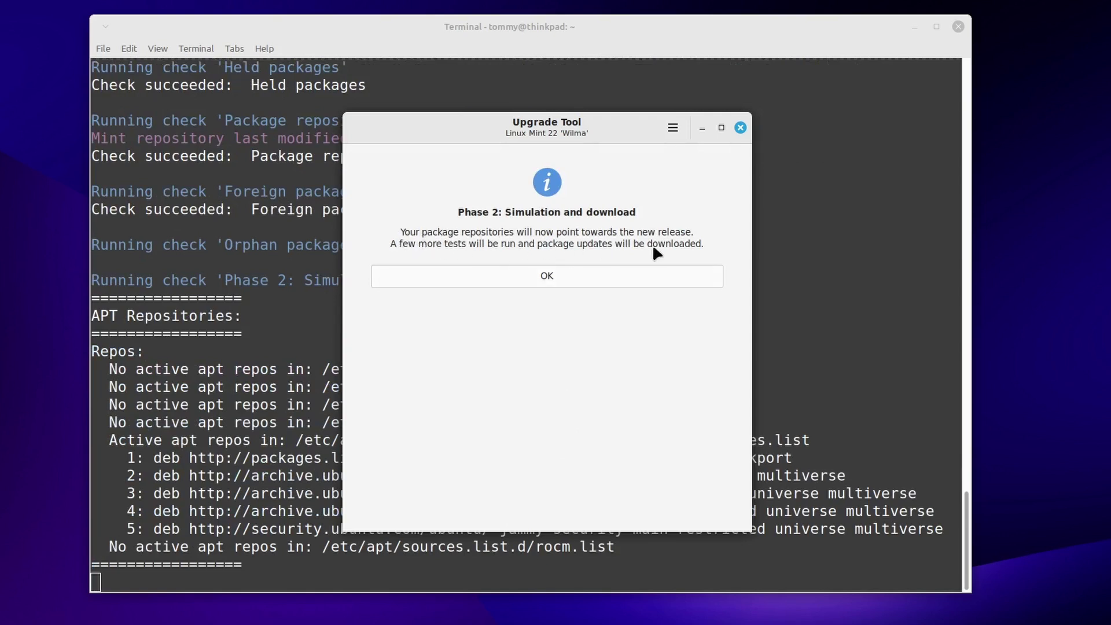
Step: Start the simulation and download phase, review the package change lists, and accept them
click(546, 276)
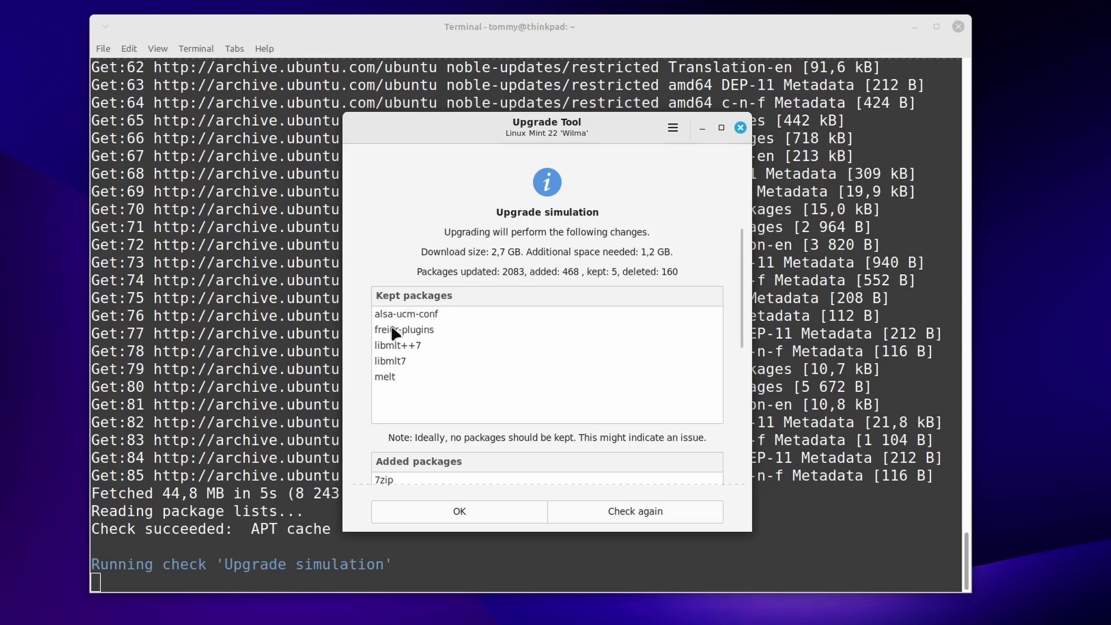
scroll(744, 312, down, 1)
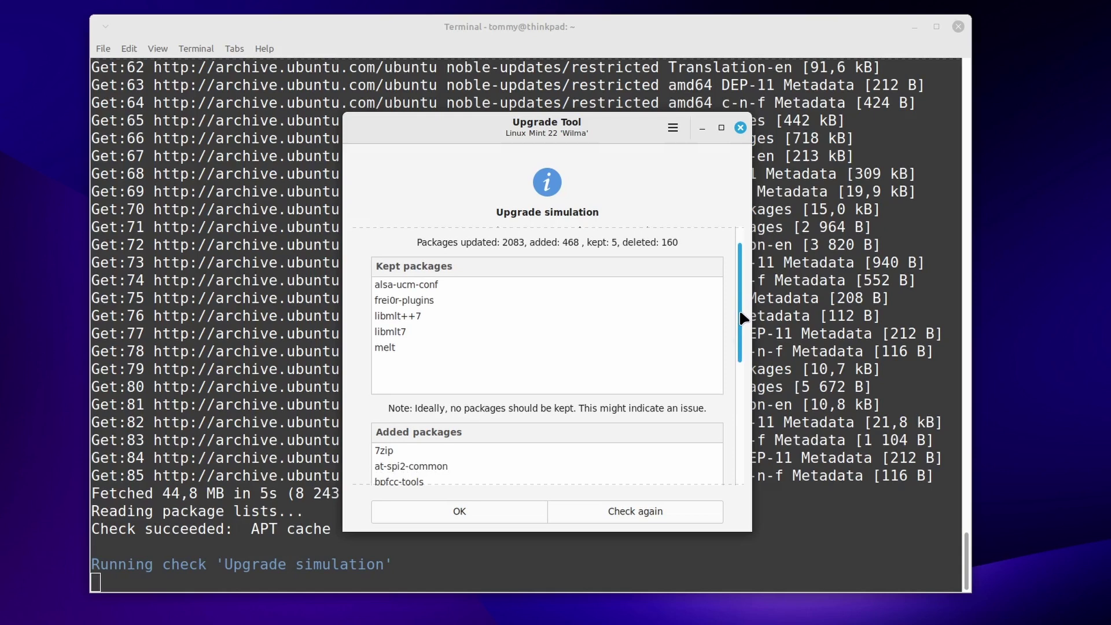
drag(744, 318, 736, 439)
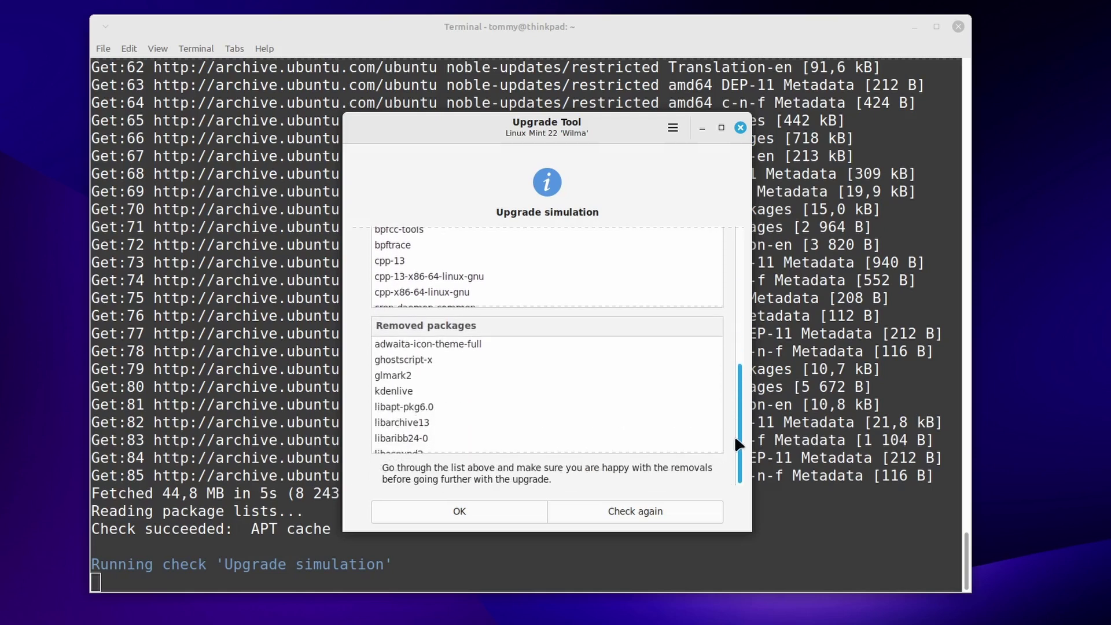
click(490, 510)
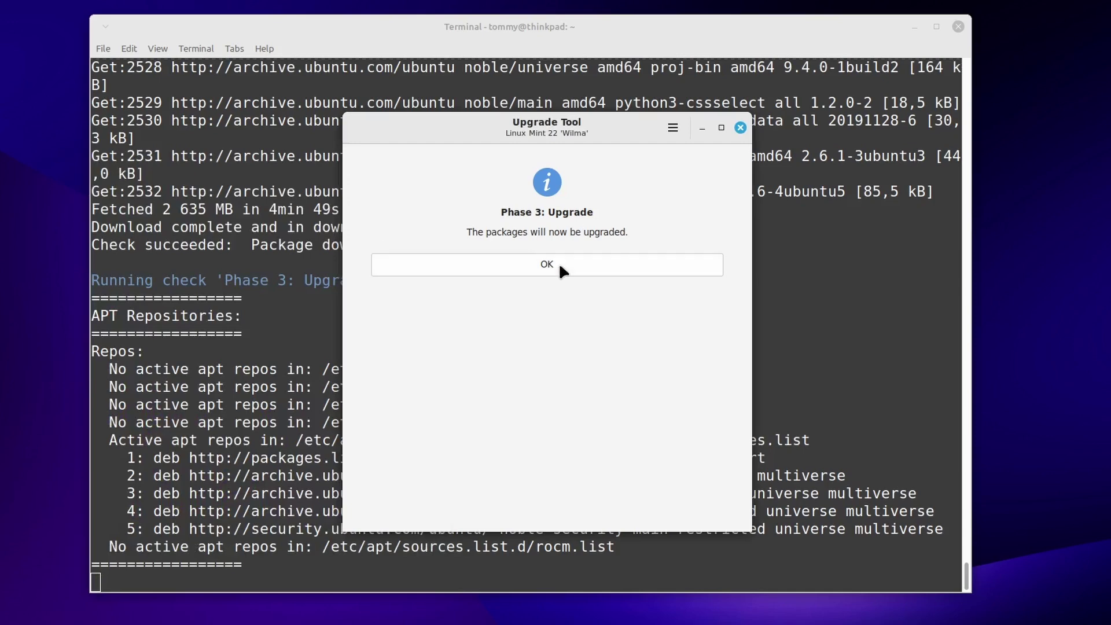
Step: Begin the Phase 3 upgrade and downgrade the foreign packages to official versions
click(559, 269)
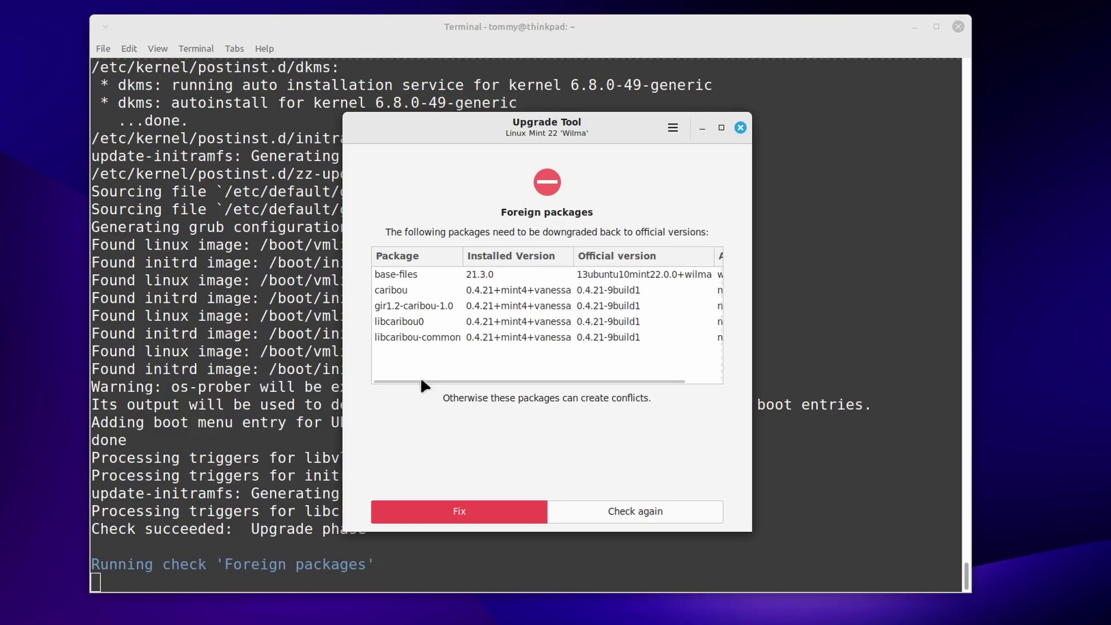
click(459, 517)
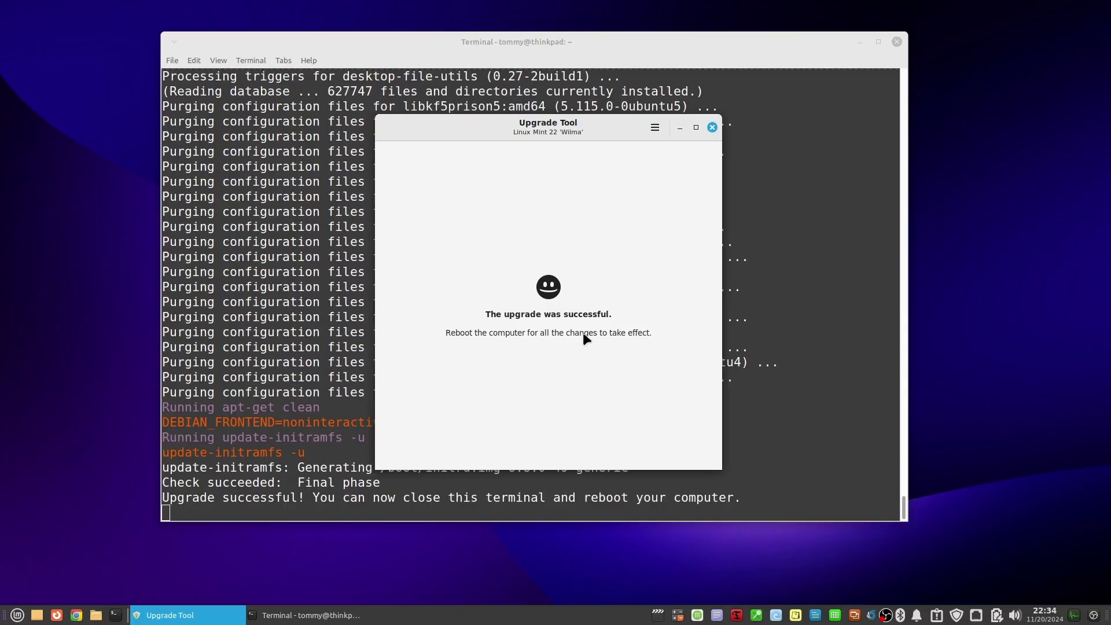
Step: Close the finished Upgrade Tool and select the terminal's 'Upgrade successful!' lines
click(713, 127)
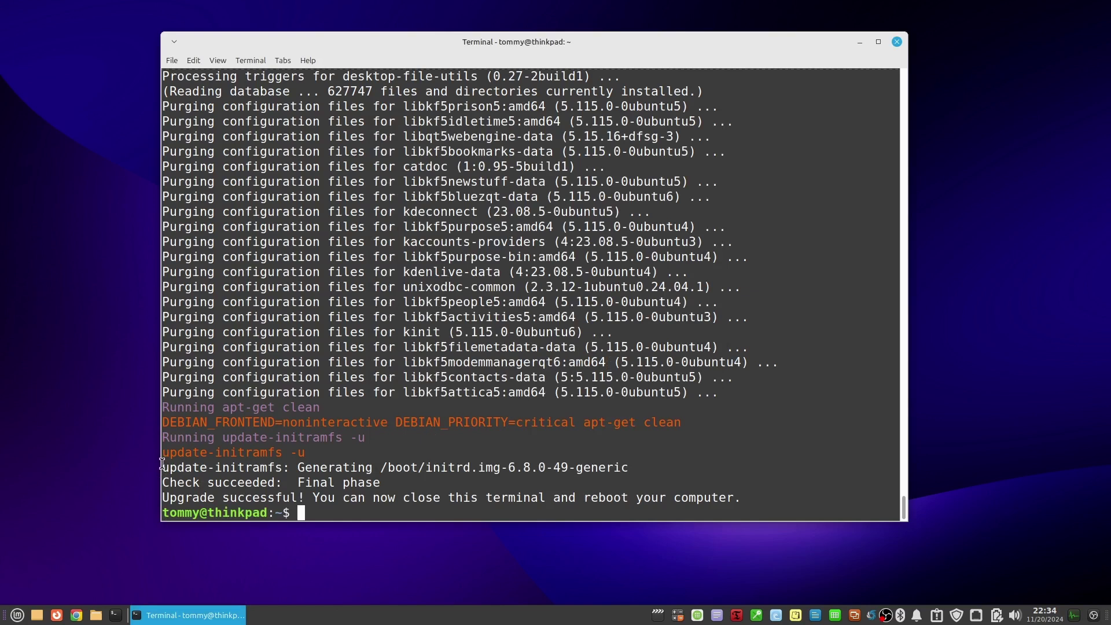
drag(162, 463, 736, 492)
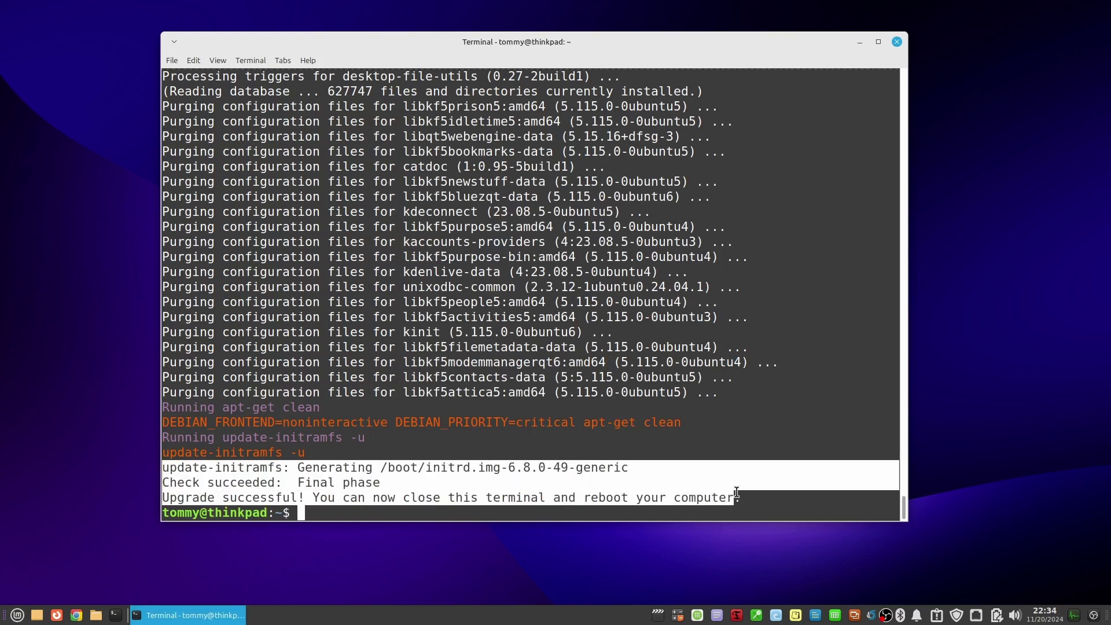
Step: Close the terminal, restart the computer via the menu's Log Out options, then open and centre a new terminal
click(736, 492)
click(897, 41)
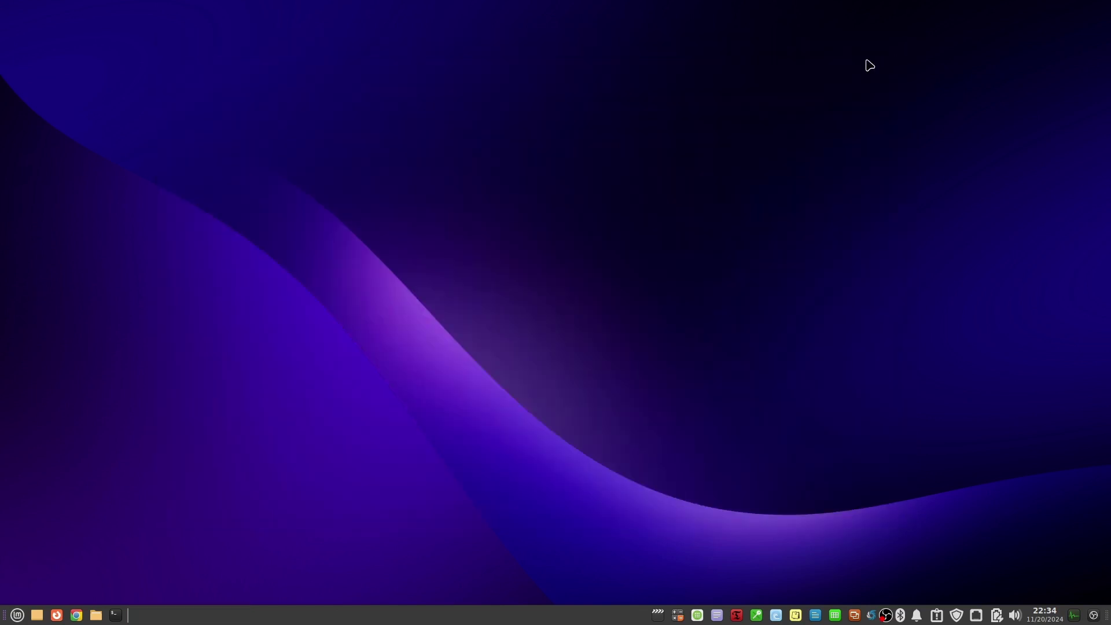
click(17, 616)
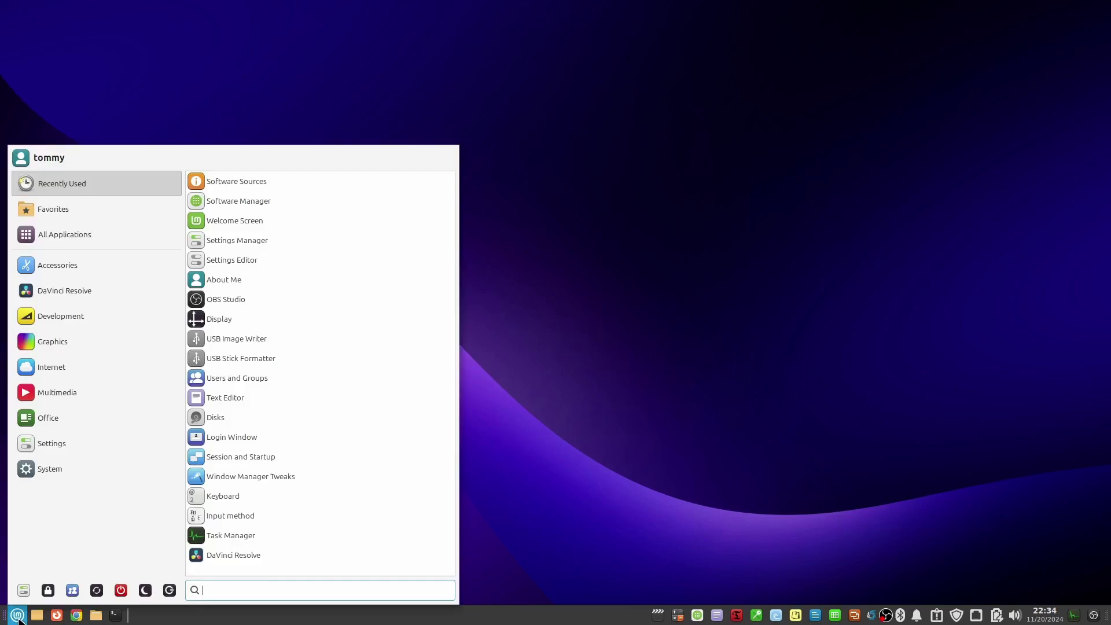
click(169, 590)
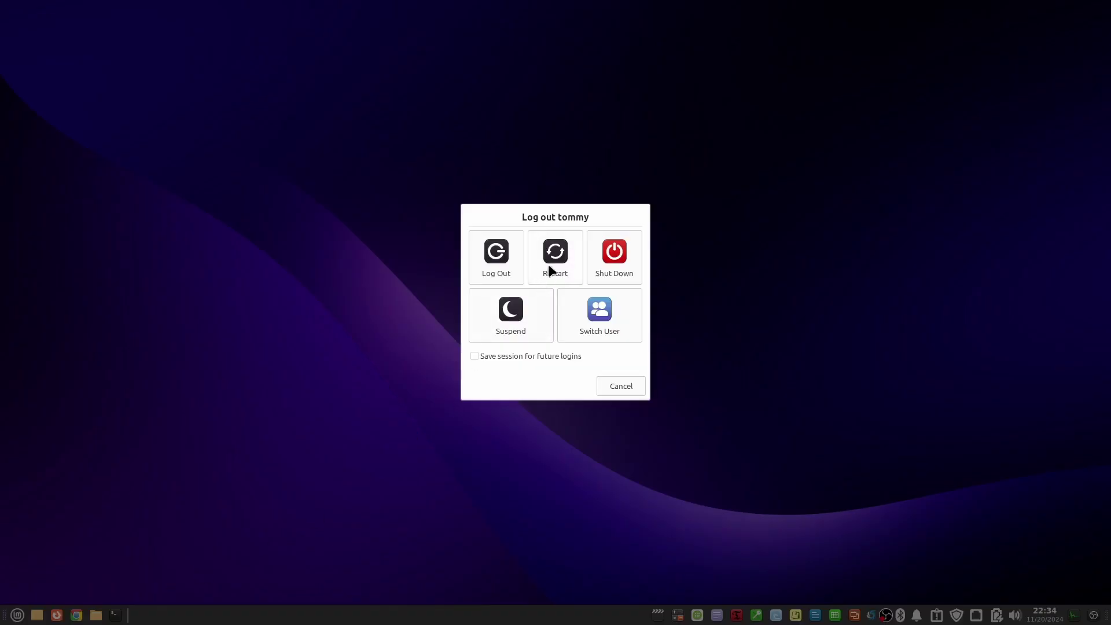
click(553, 261)
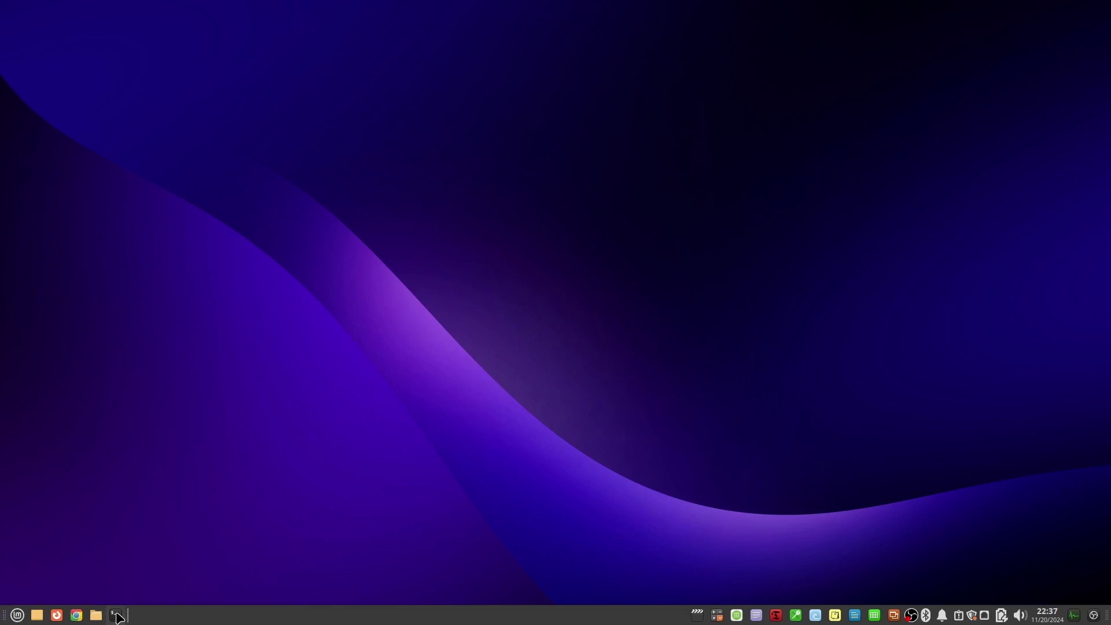
click(116, 616)
drag(370, 28, 546, 102)
Step: Run cat /etc/os-release and highlight the Linux Mint 22 (Wilma) version name
text(c)
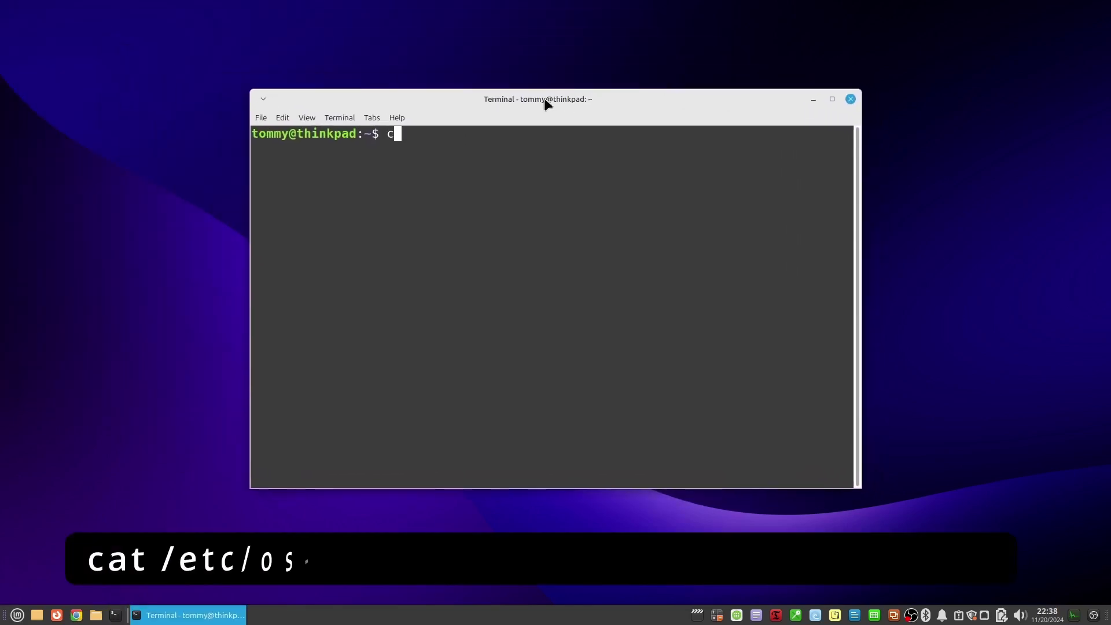
text(at /etc/os)
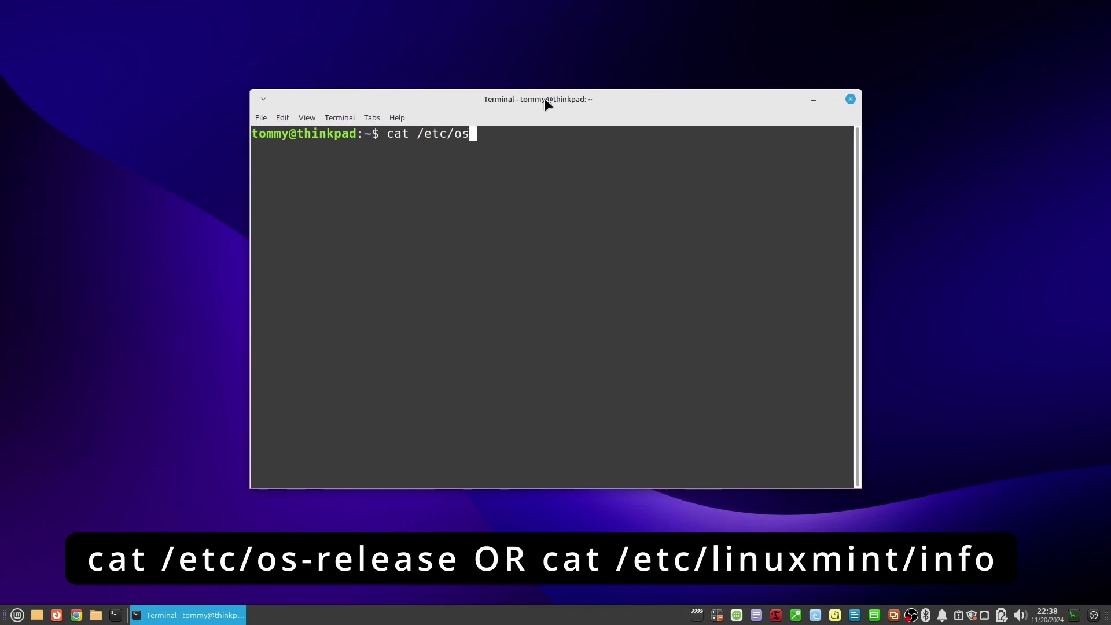
text(-release)
key(Return)
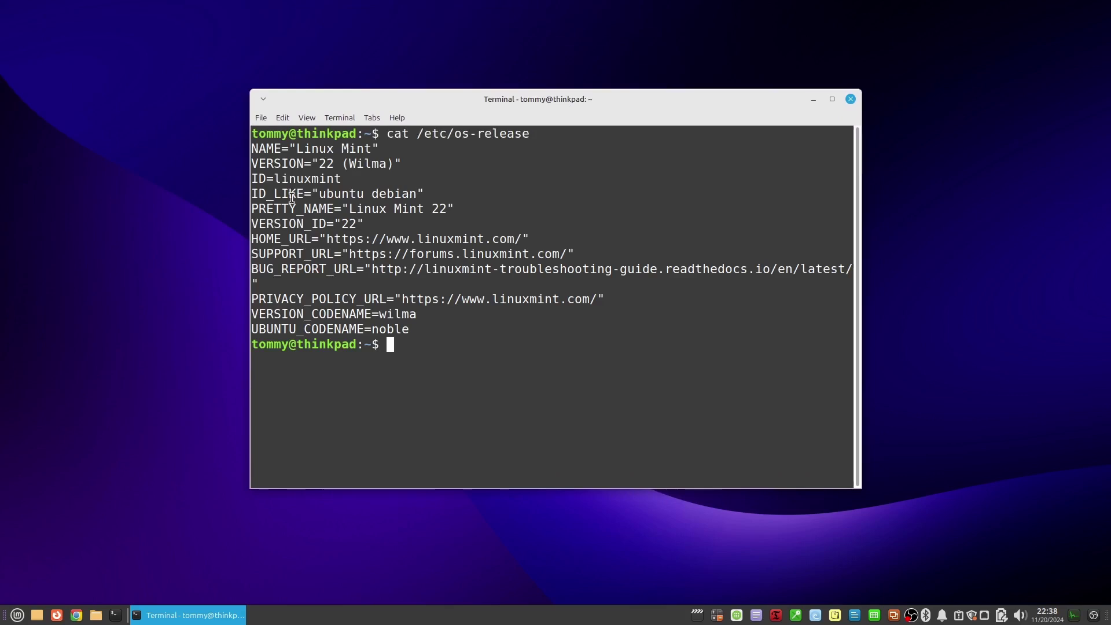
drag(446, 207, 348, 208)
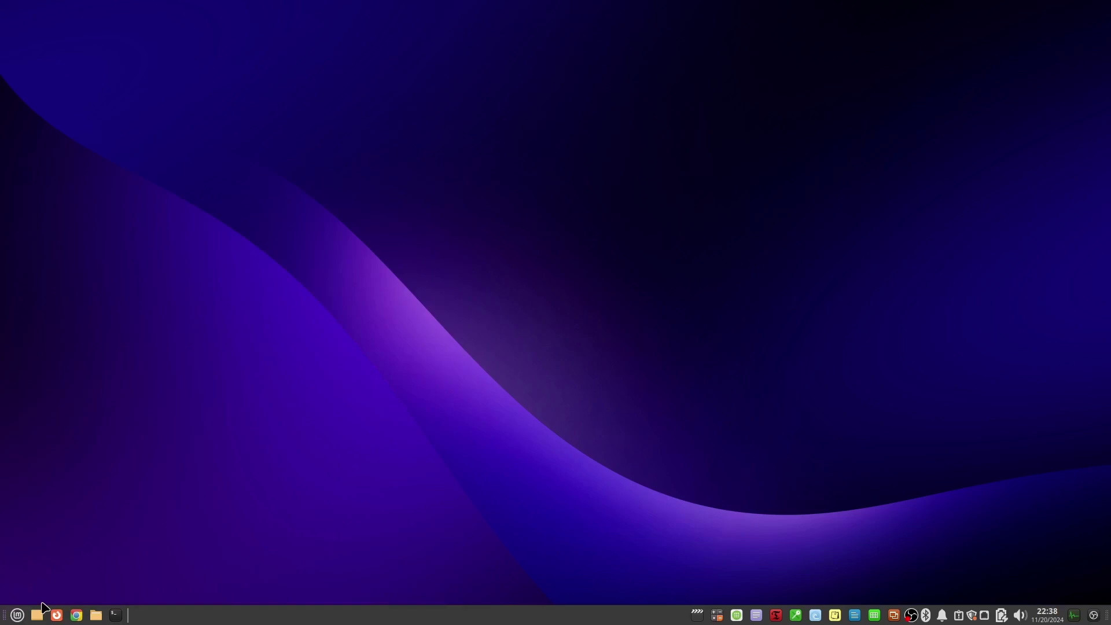
Step: Launch the Welcome Screen from the Settings category of the application menu
click(18, 615)
click(93, 446)
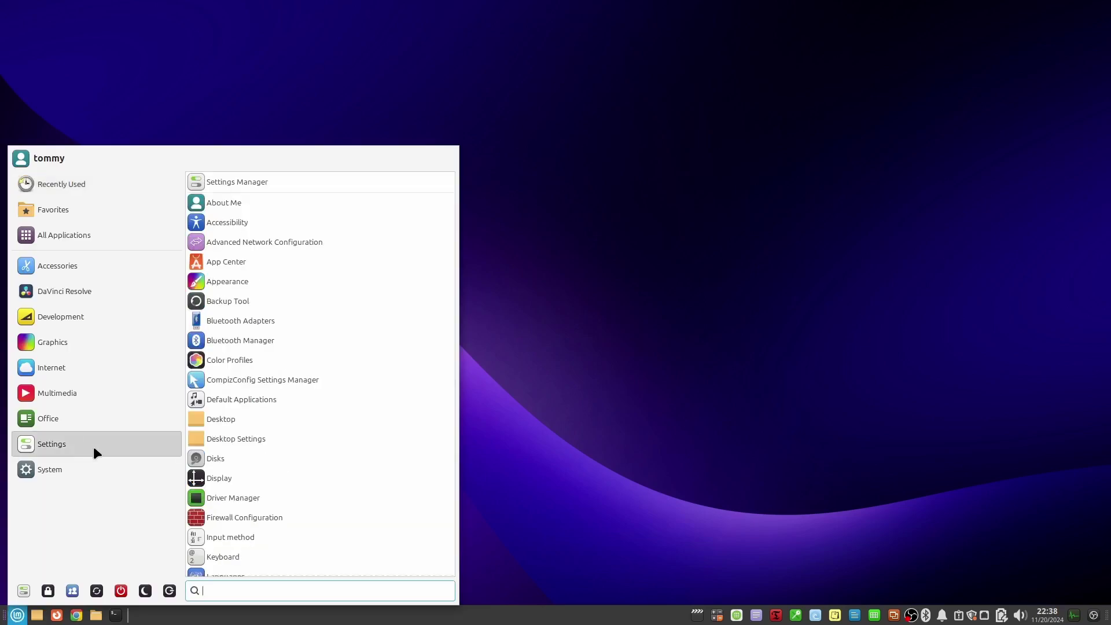
scroll(304, 533, down, 5)
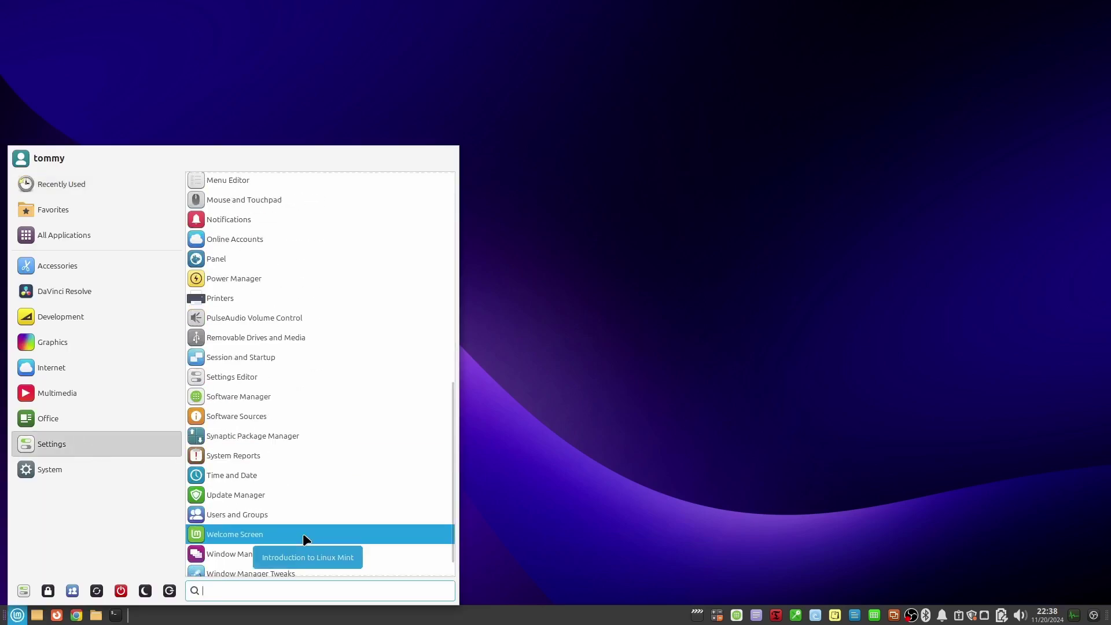
click(304, 533)
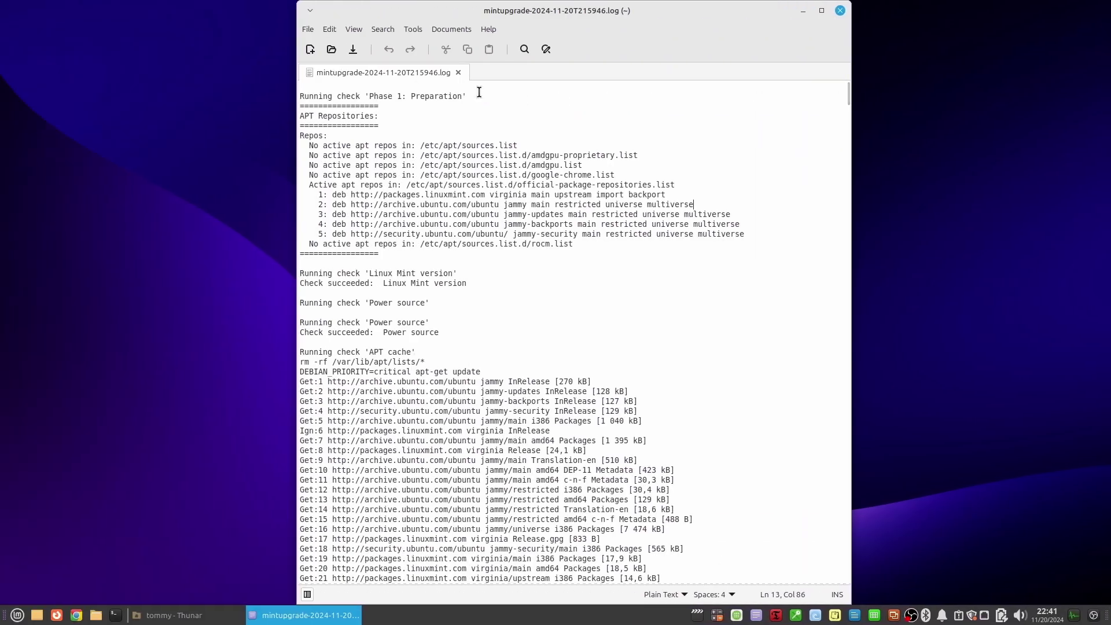
Step: Search the log for 'Phase' and cycle through its 3 matches back to Phase 1: Preparation
drag(479, 93, 313, 94)
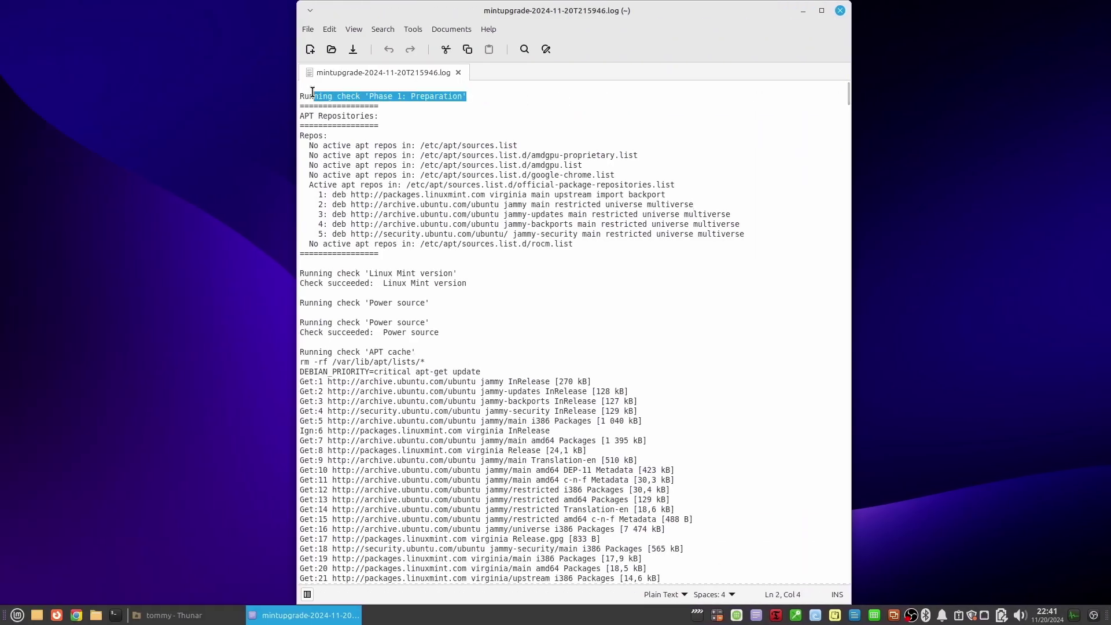
click(446, 134)
key(ctrl+f)
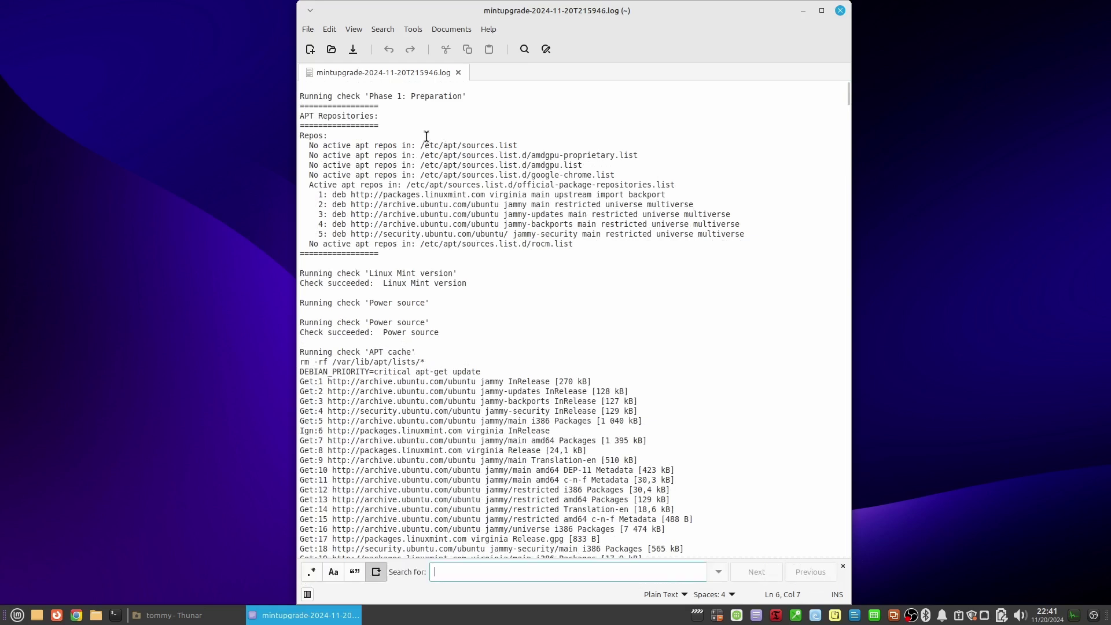
text(Phase 2)
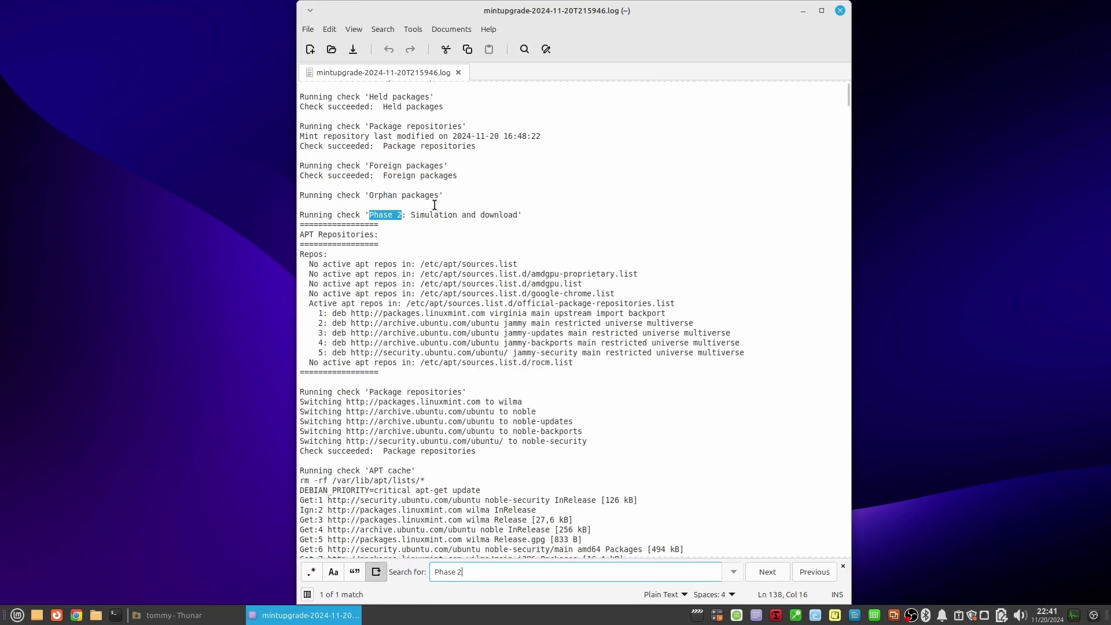
key(BackSpace)
click(767, 573)
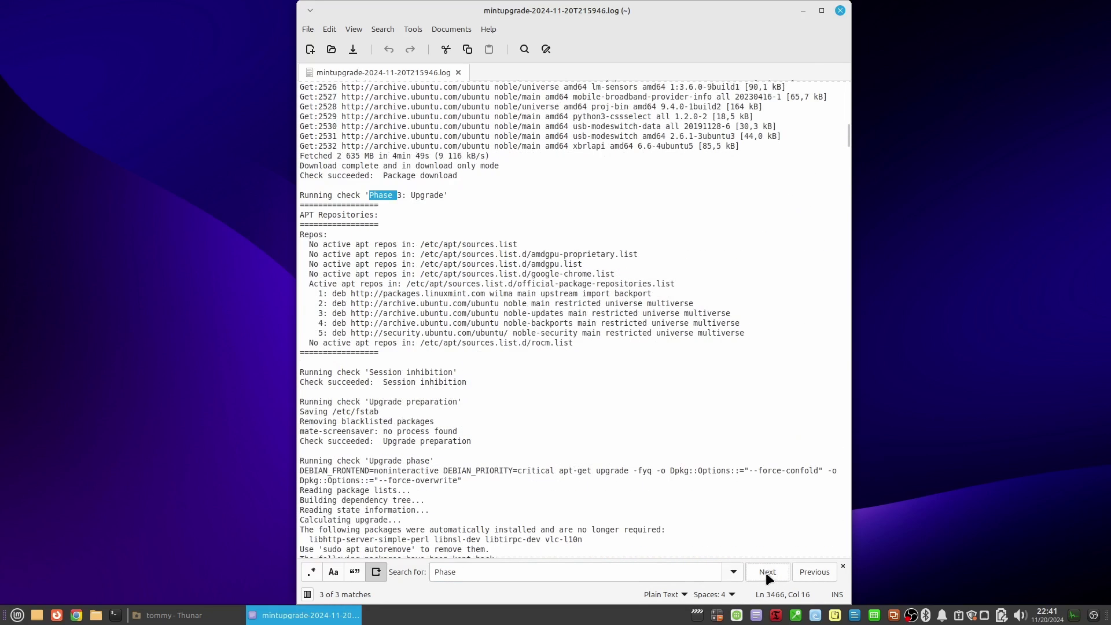
click(766, 572)
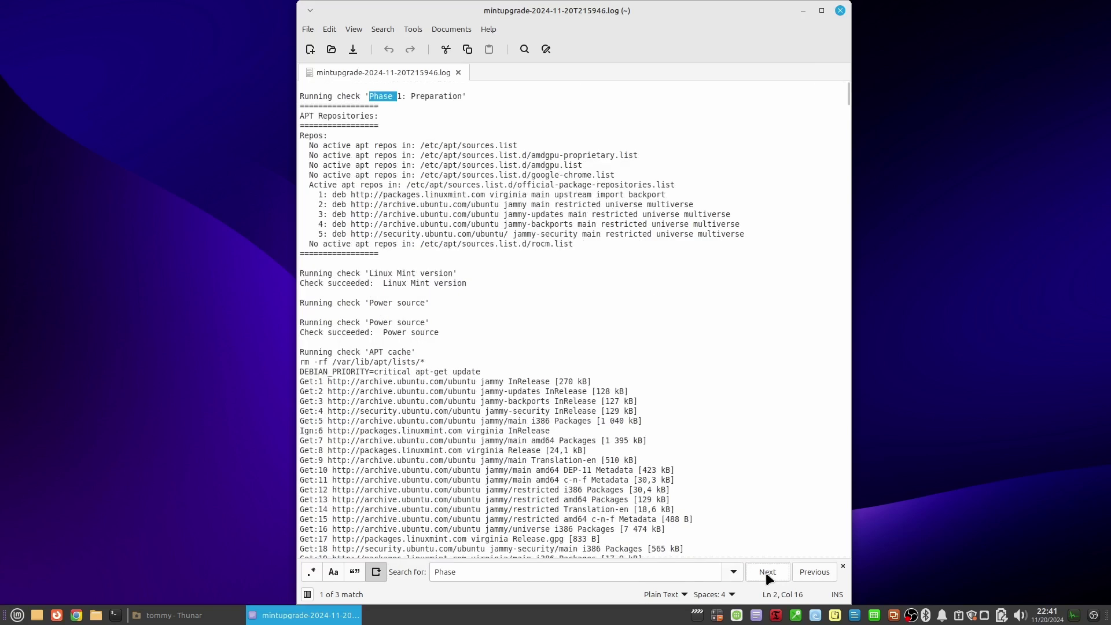